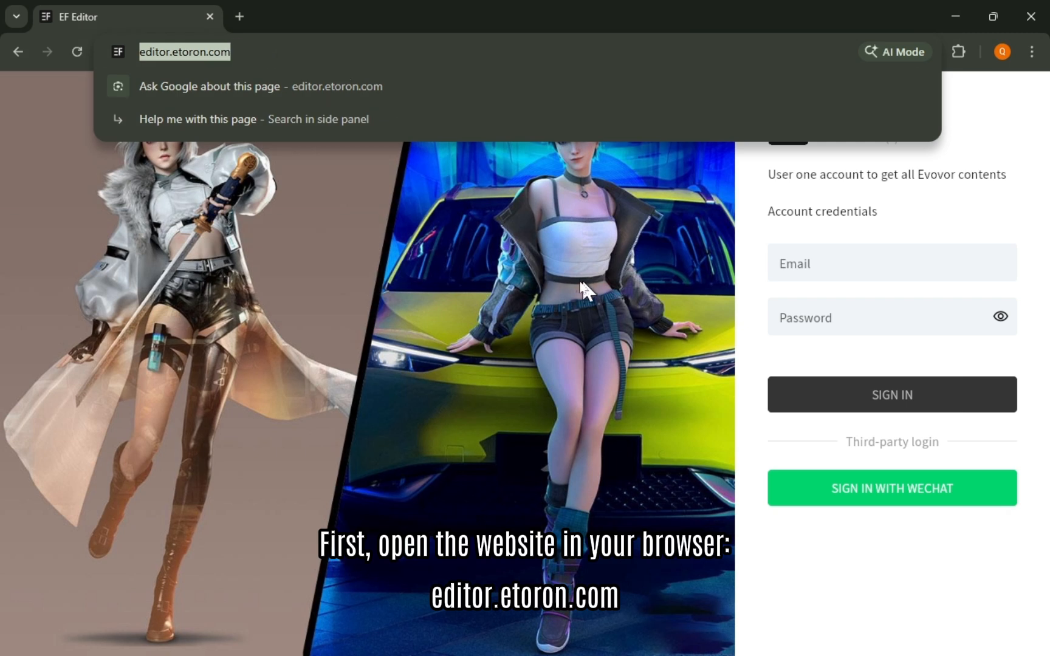
# Step: Launch the EF Editor site as an app and sign in with the account's email and password
pyautogui.click(540, 229)
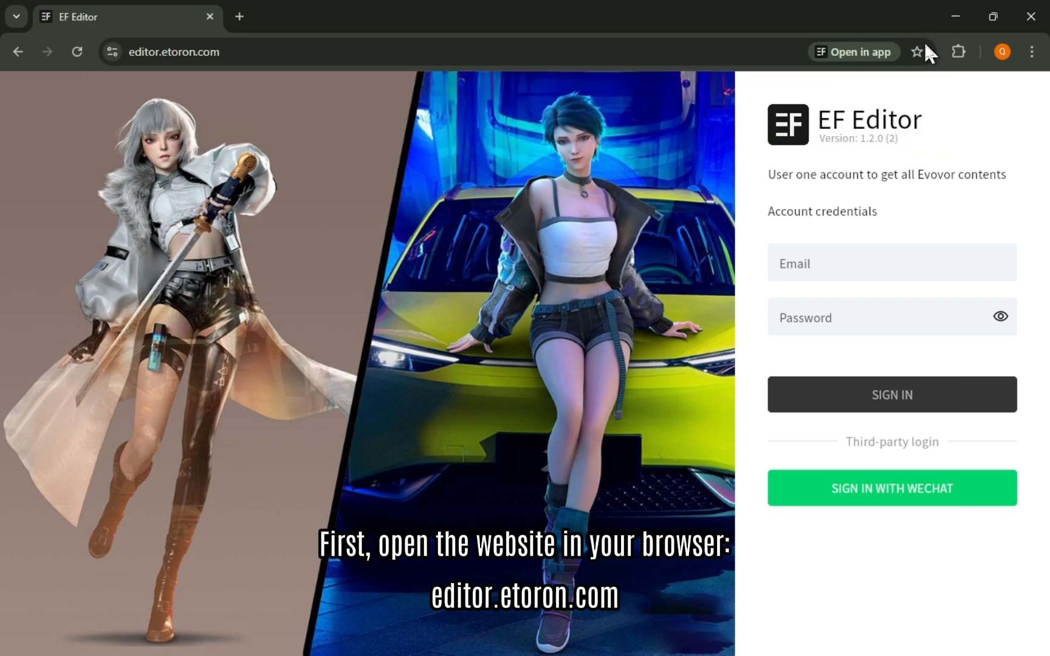
pyautogui.click(878, 56)
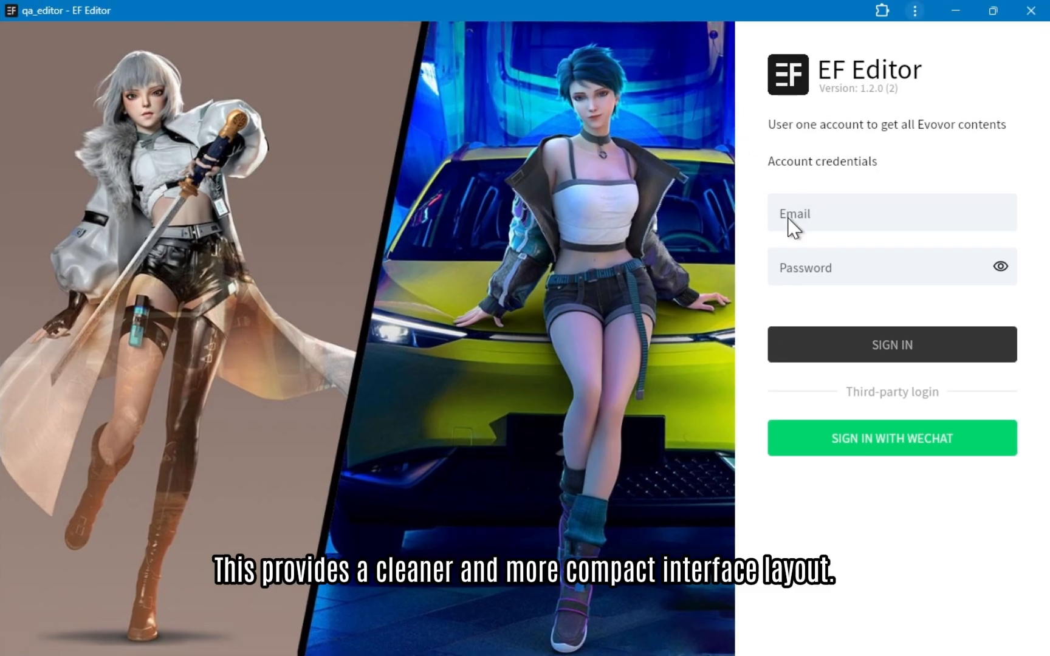
pyautogui.click(841, 208)
pyautogui.hotkey('ctrl', 'v')
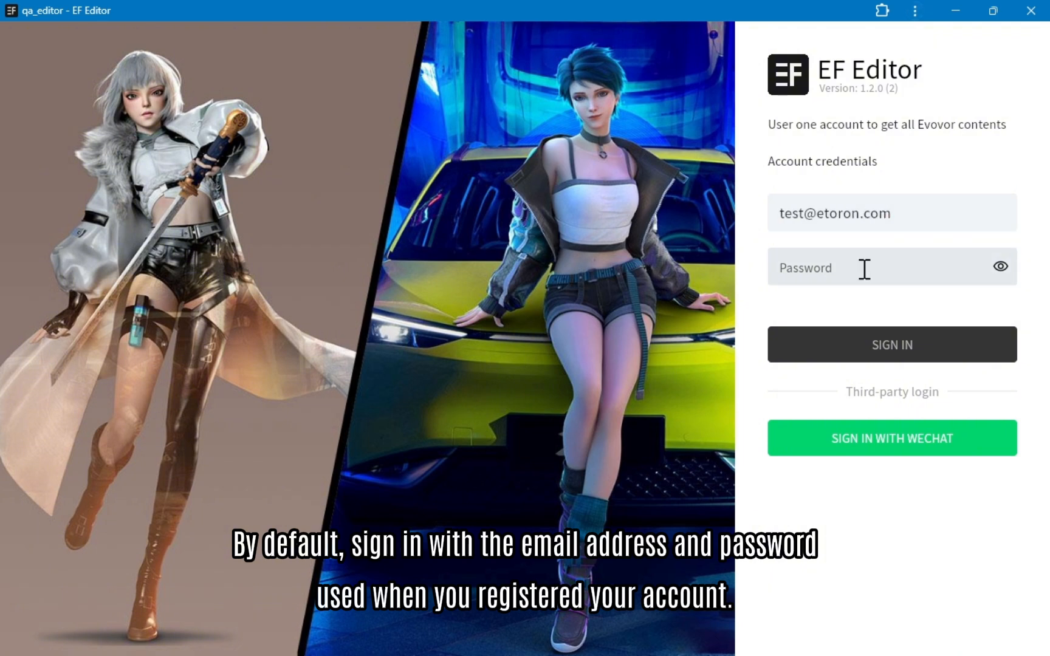
pyautogui.write('1234567')
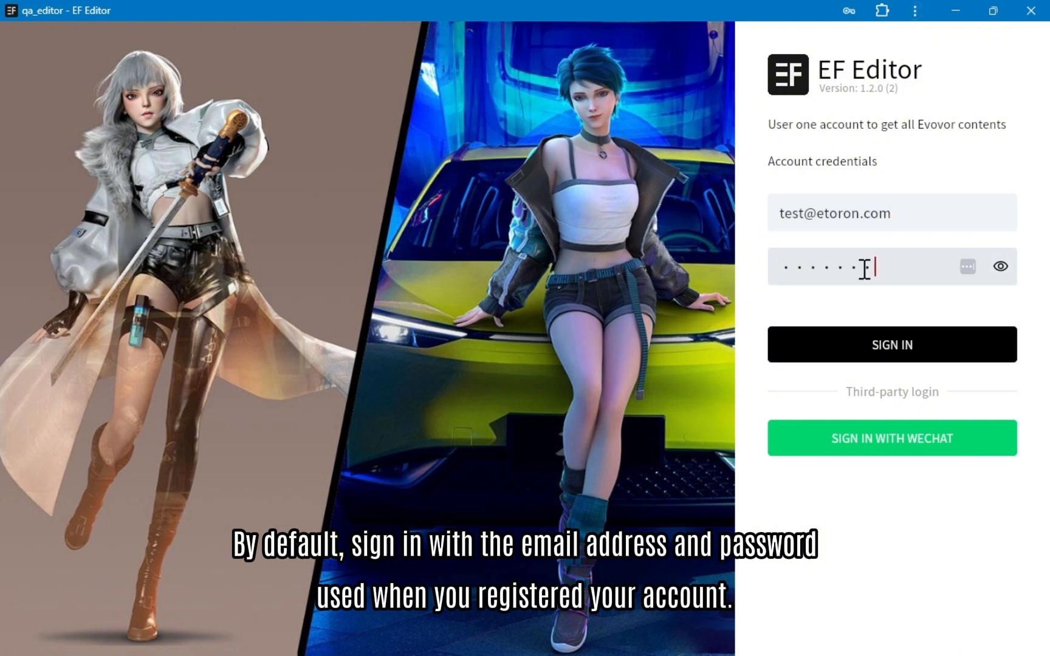
pyautogui.write('8')
pyautogui.click(895, 349)
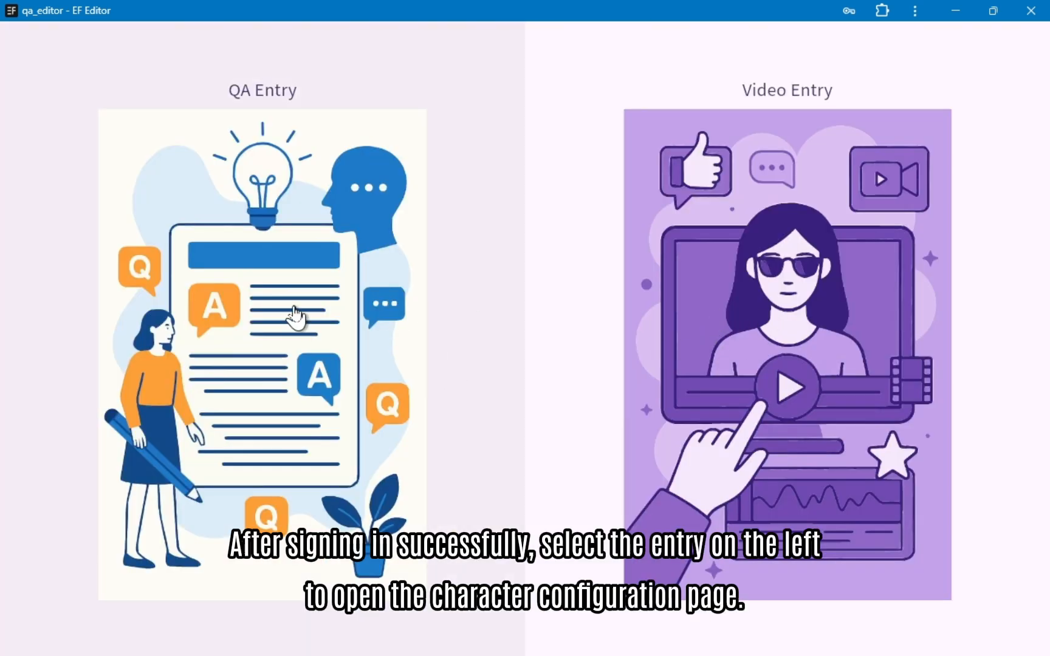
# Step: Enter the QA Entry character area and open the user settings for cultures
pyautogui.click(295, 316)
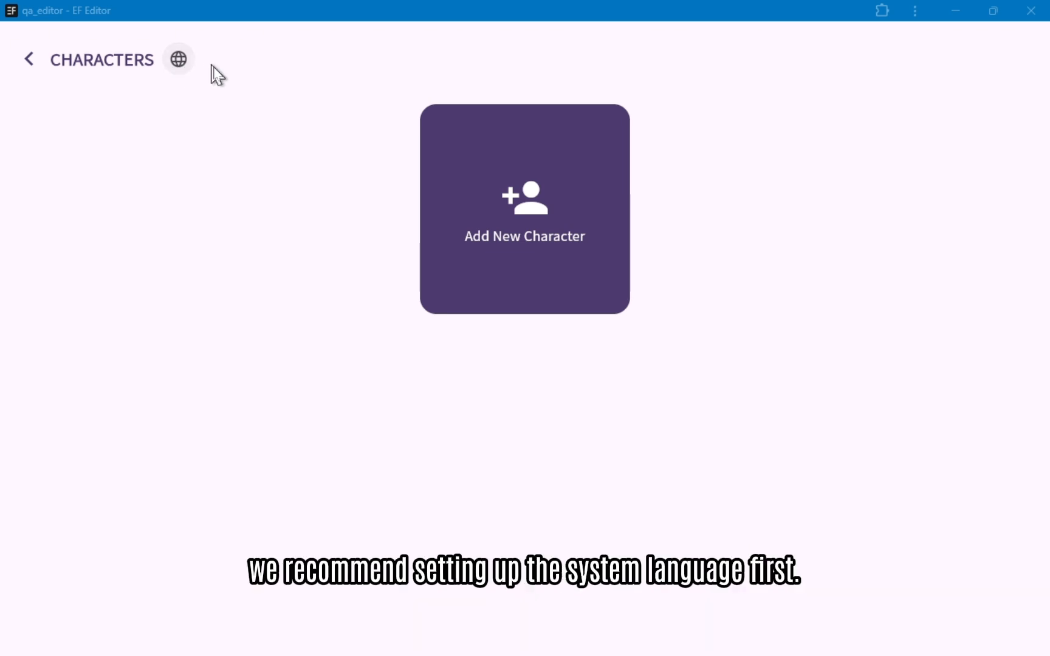
pyautogui.click(179, 61)
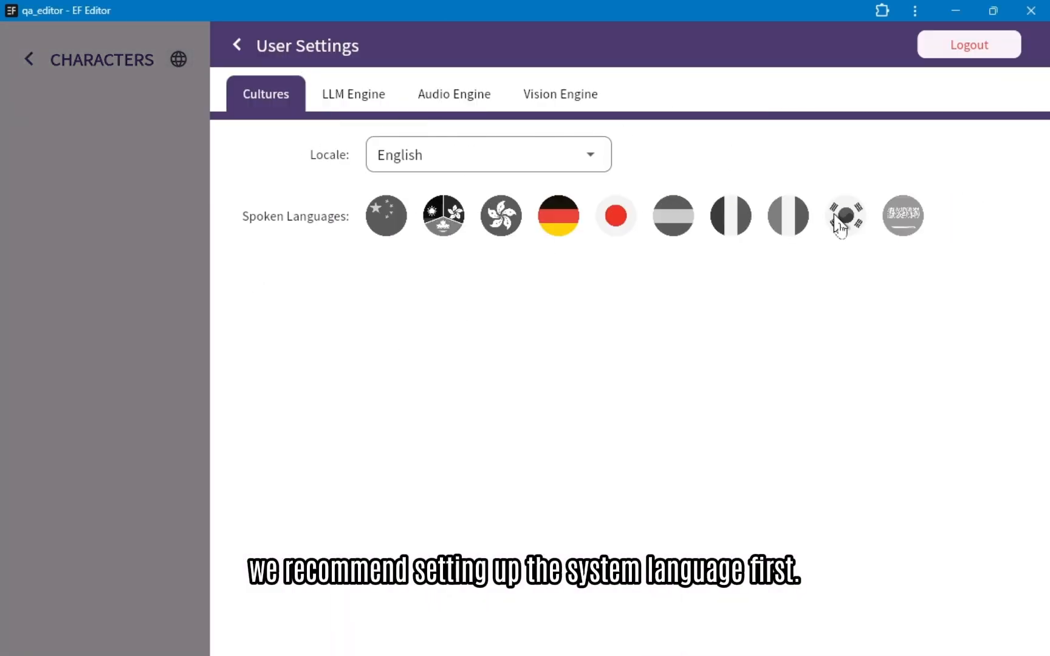
# Step: Try German and Japanese as the locale and set it back to English
pyautogui.click(511, 168)
pyautogui.click(459, 312)
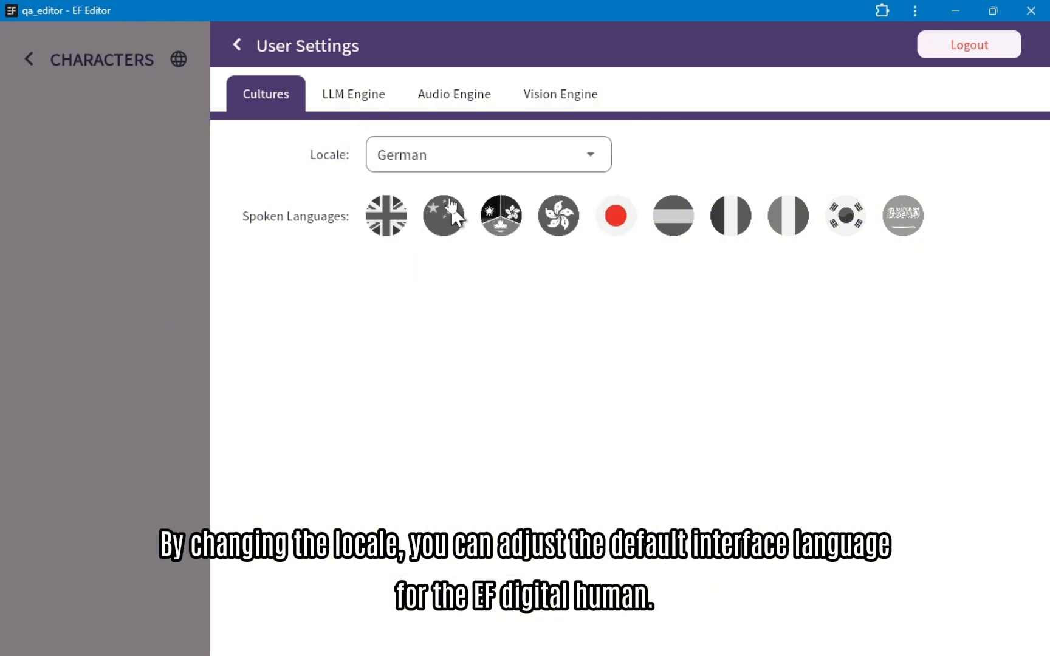
pyautogui.click(452, 164)
pyautogui.click(439, 291)
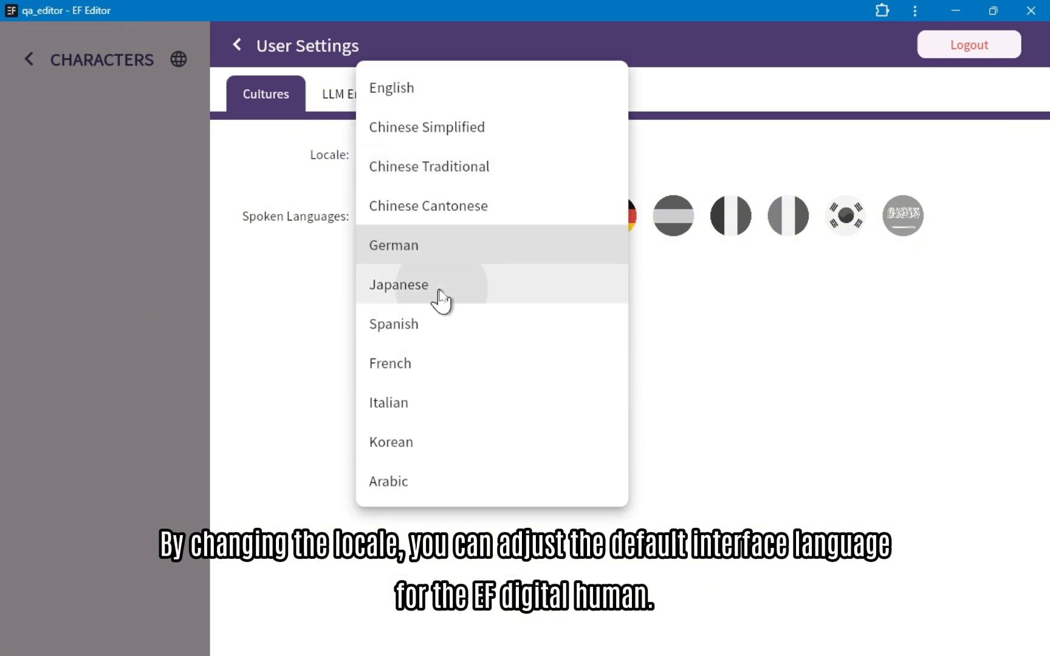
pyautogui.click(448, 165)
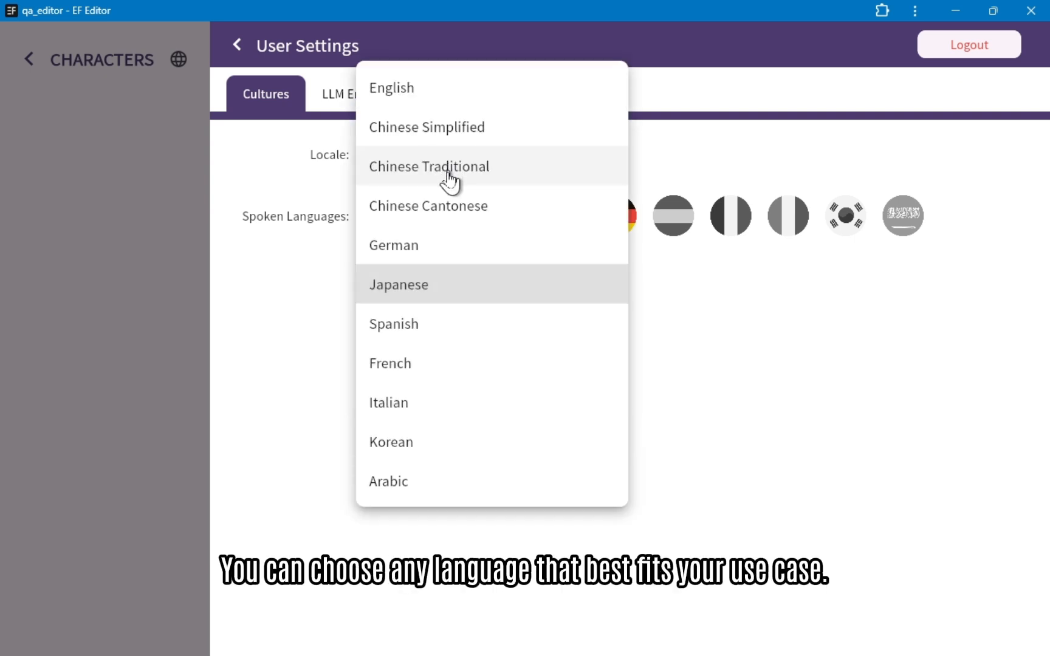
pyautogui.click(439, 97)
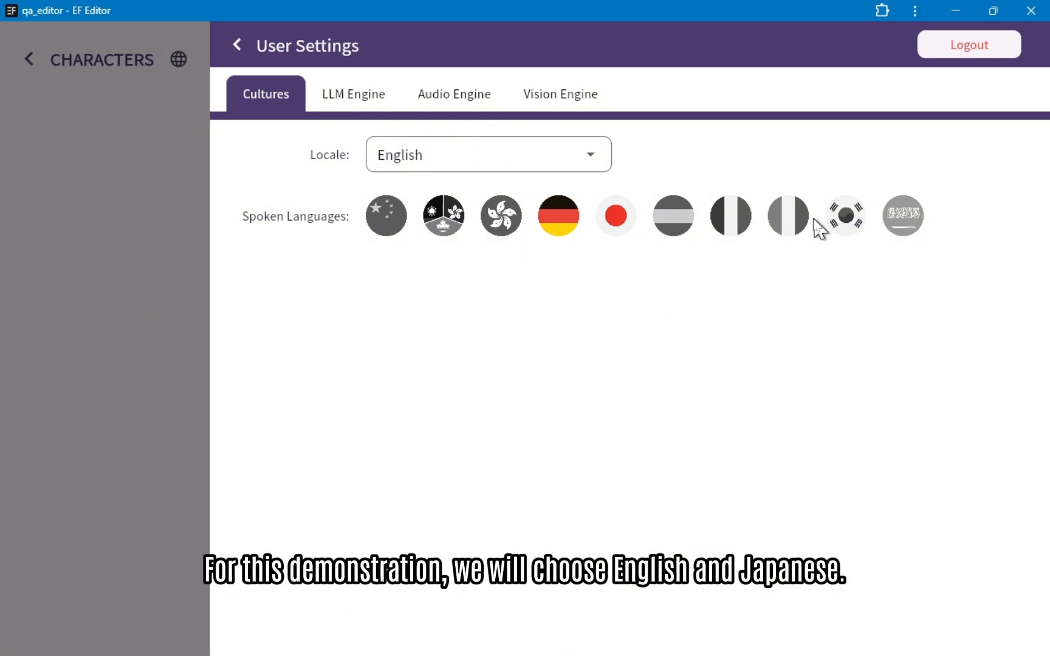
# Step: Remove German from the spoken languages and save the user settings after looking over the LLM, audio and vision engine settings
pyautogui.click(554, 224)
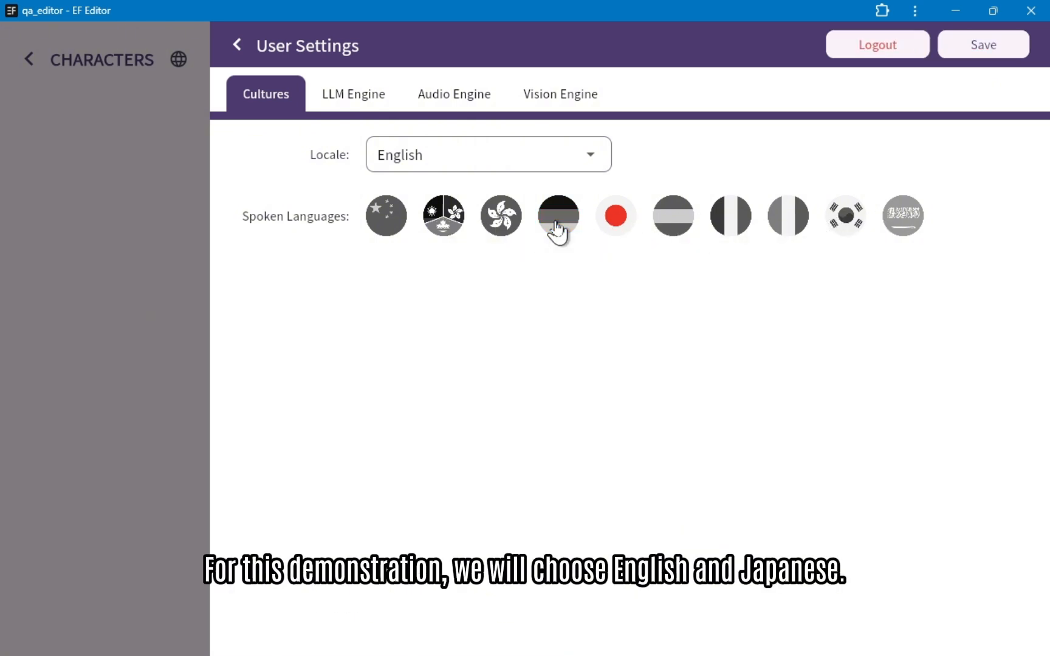
pyautogui.click(356, 99)
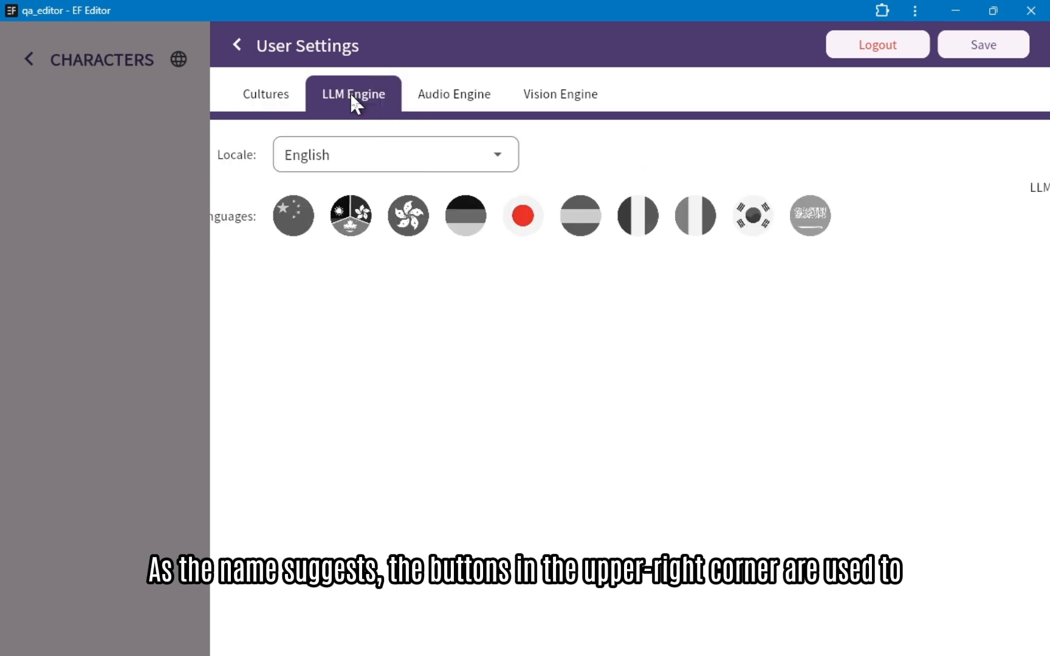
pyautogui.click(453, 102)
pyautogui.click(546, 101)
pyautogui.click(269, 98)
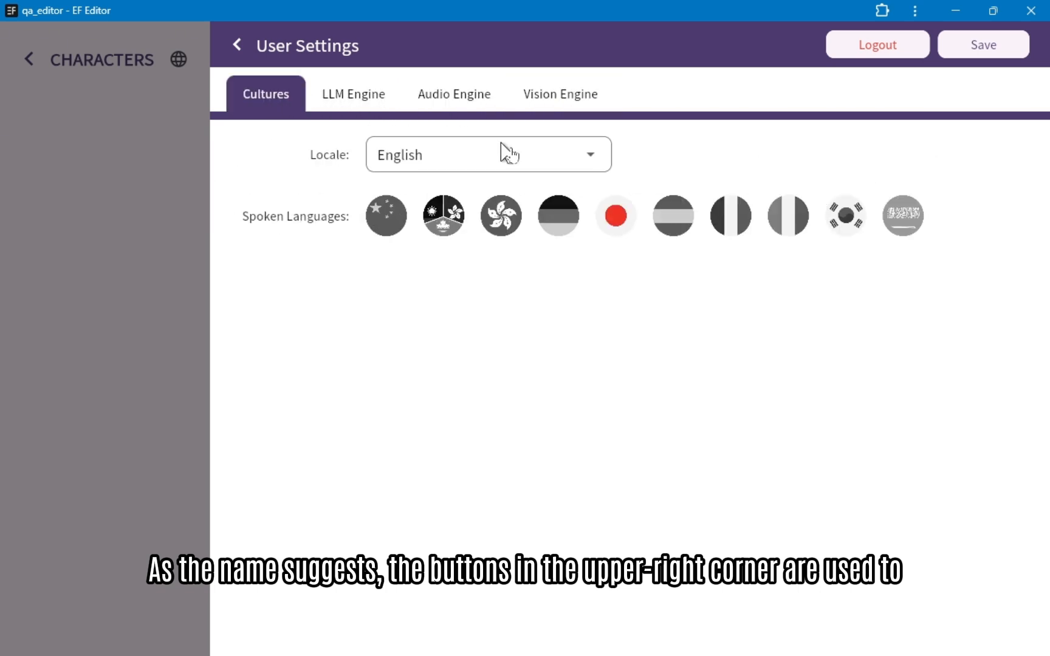
pyautogui.click(980, 48)
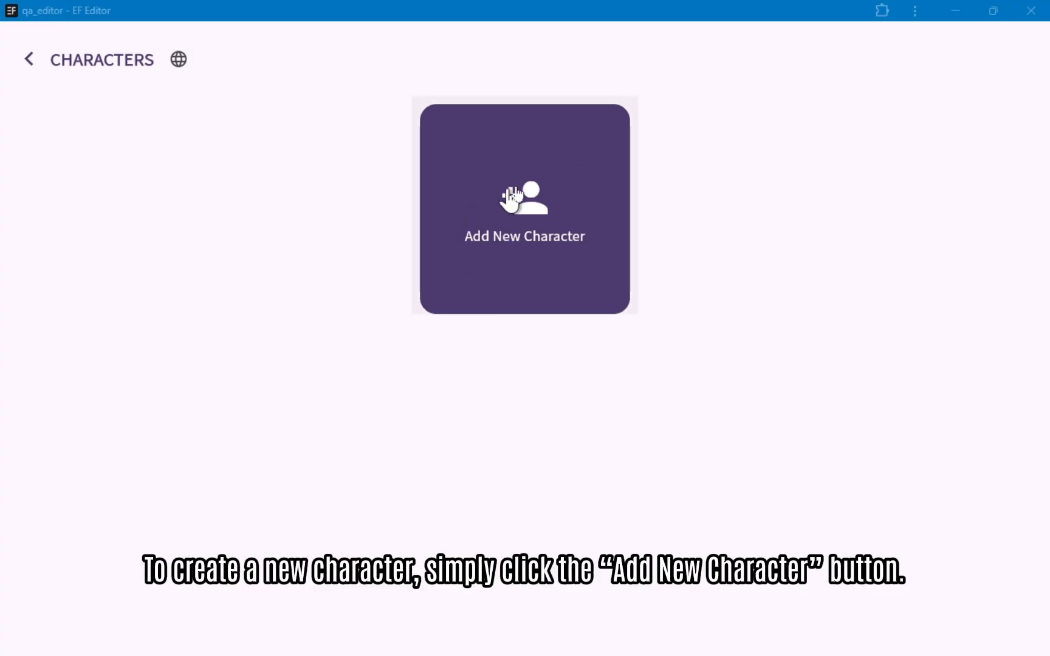
# Step: Start a new character named Panda and select the panda avatar as its appearance
pyautogui.click(547, 207)
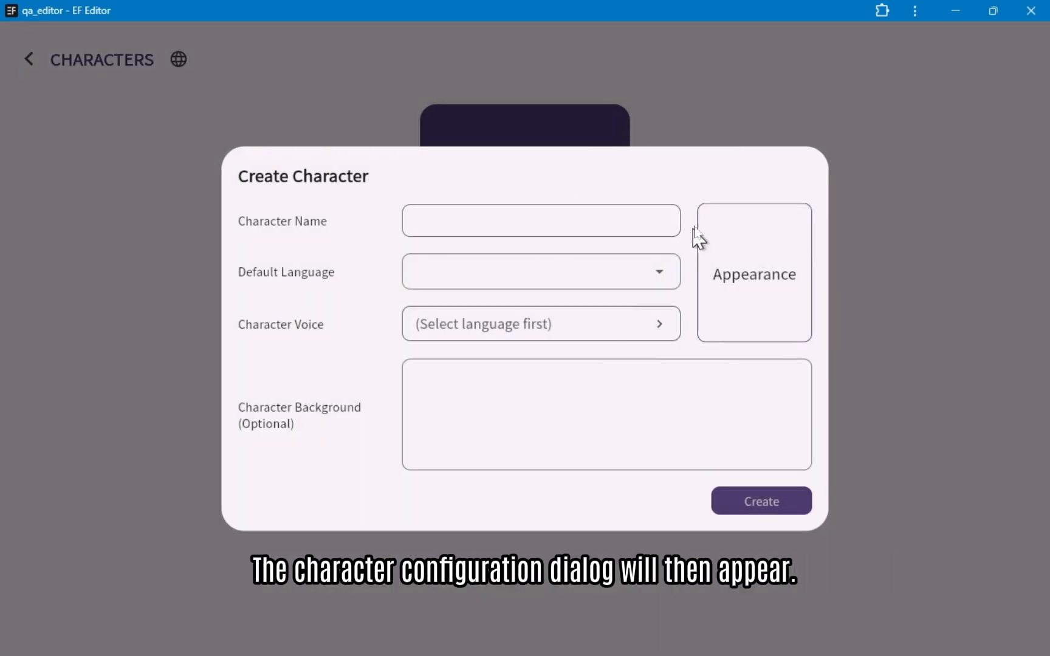
pyautogui.click(579, 231)
pyautogui.write('Panda')
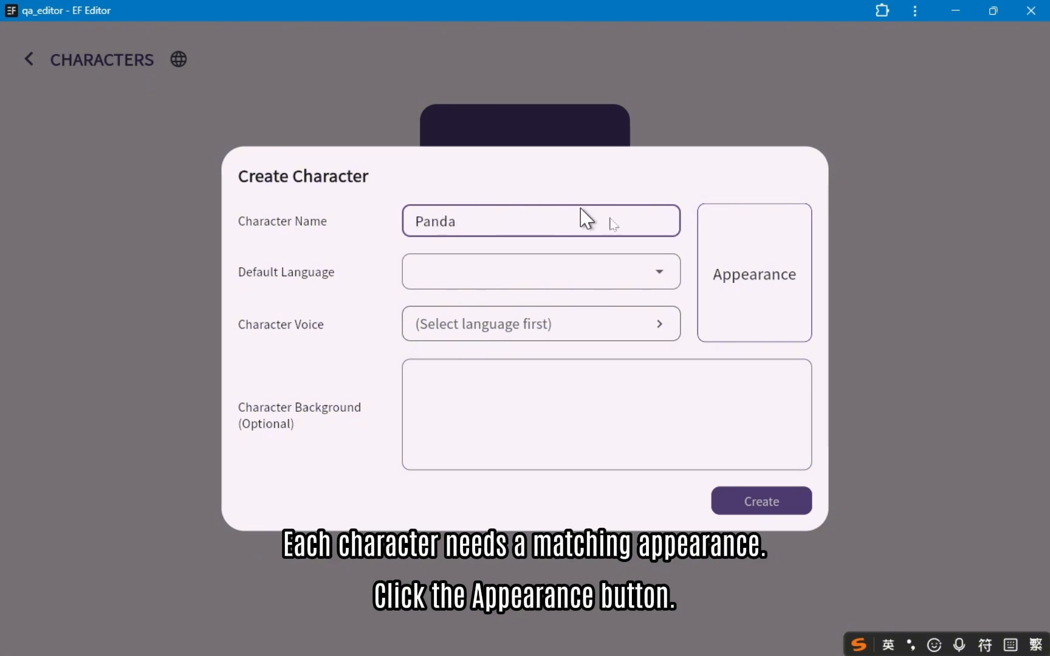
pyautogui.click(734, 276)
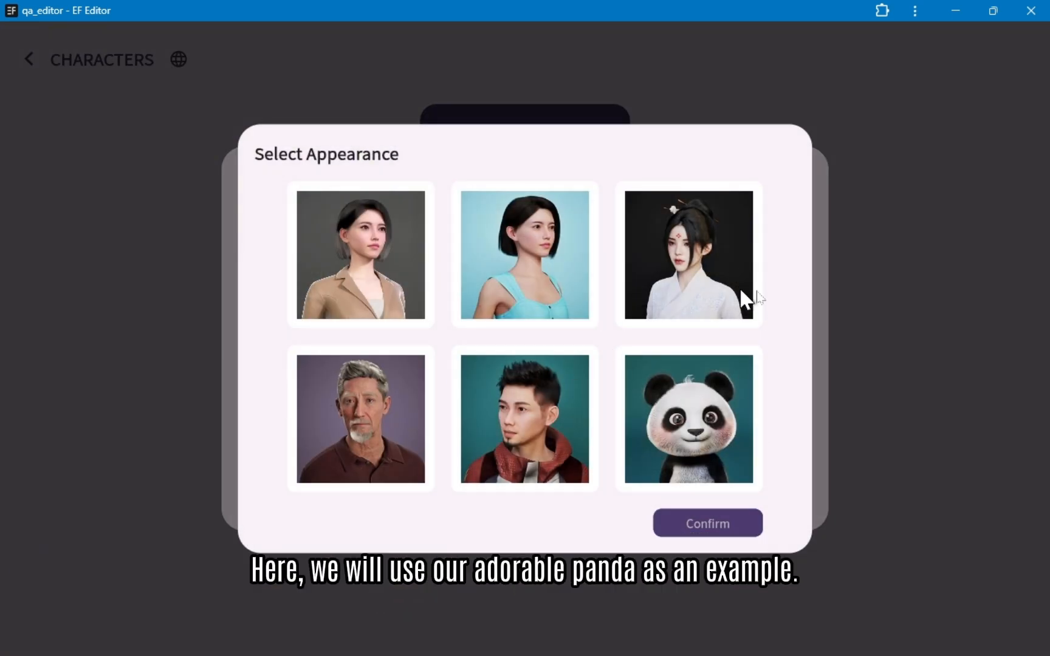
pyautogui.click(668, 424)
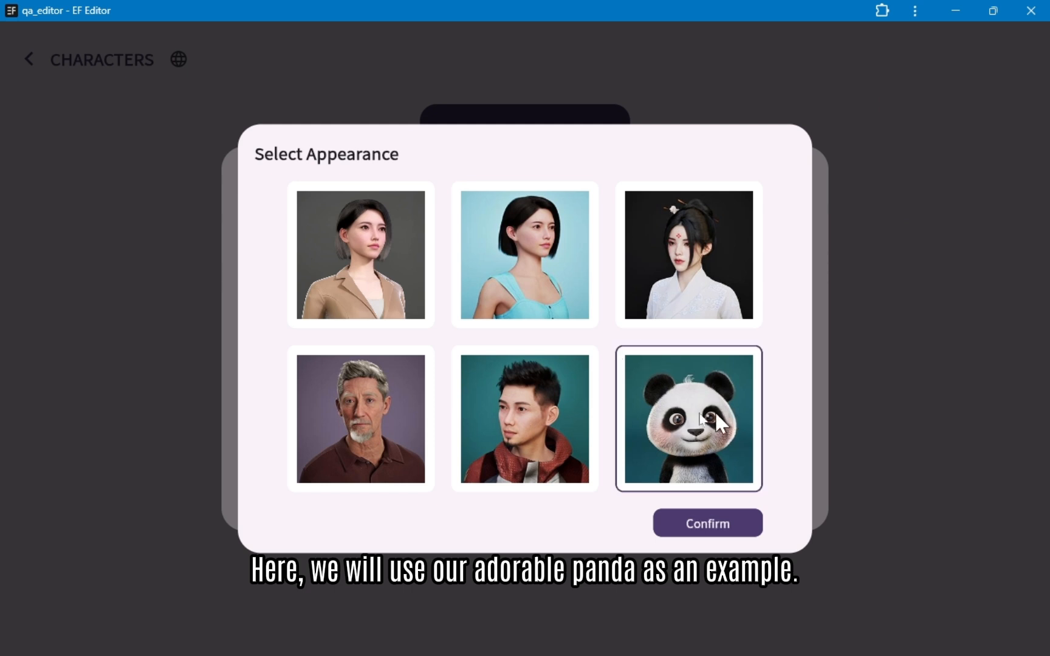
# Step: Try adding the two short-haired women and the older man as extra appearances and deselect all three again
pyautogui.click(472, 283)
pyautogui.click(362, 270)
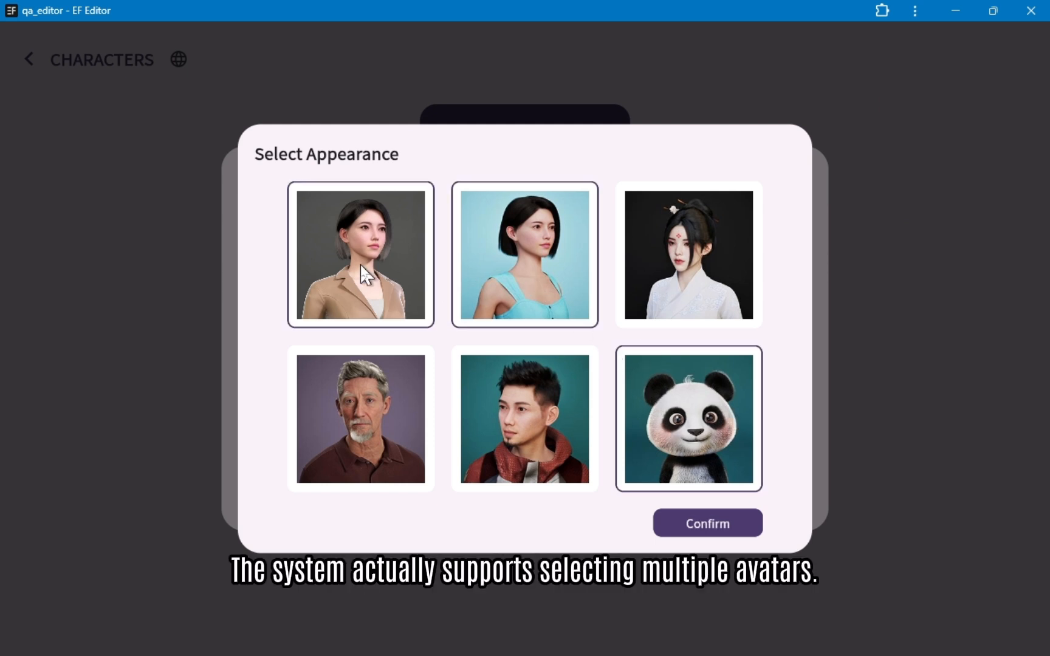
pyautogui.click(383, 451)
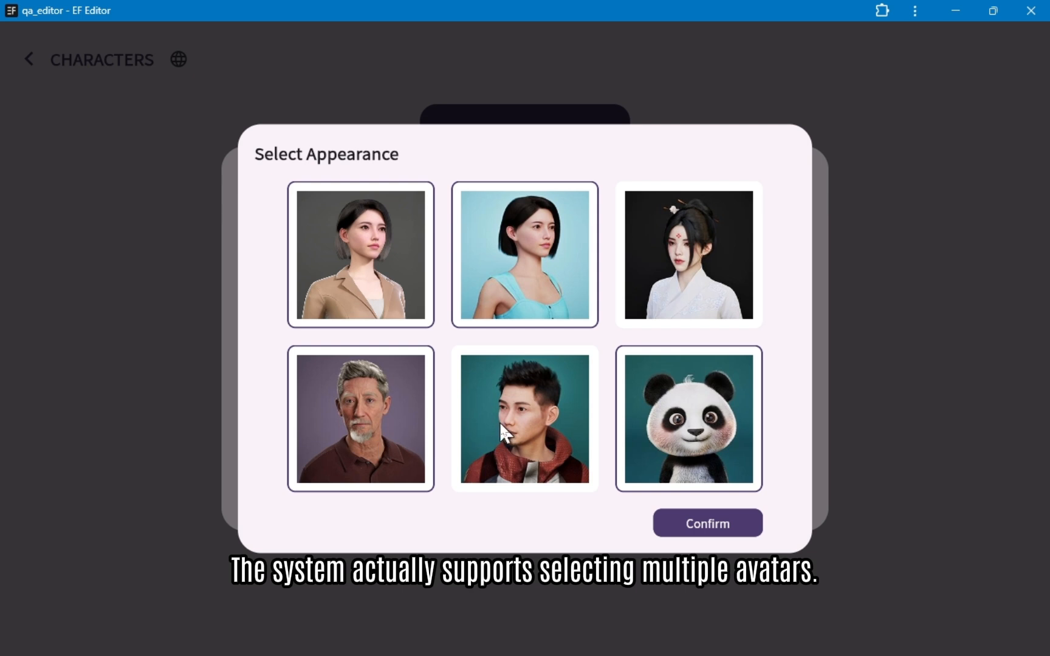
pyautogui.click(386, 420)
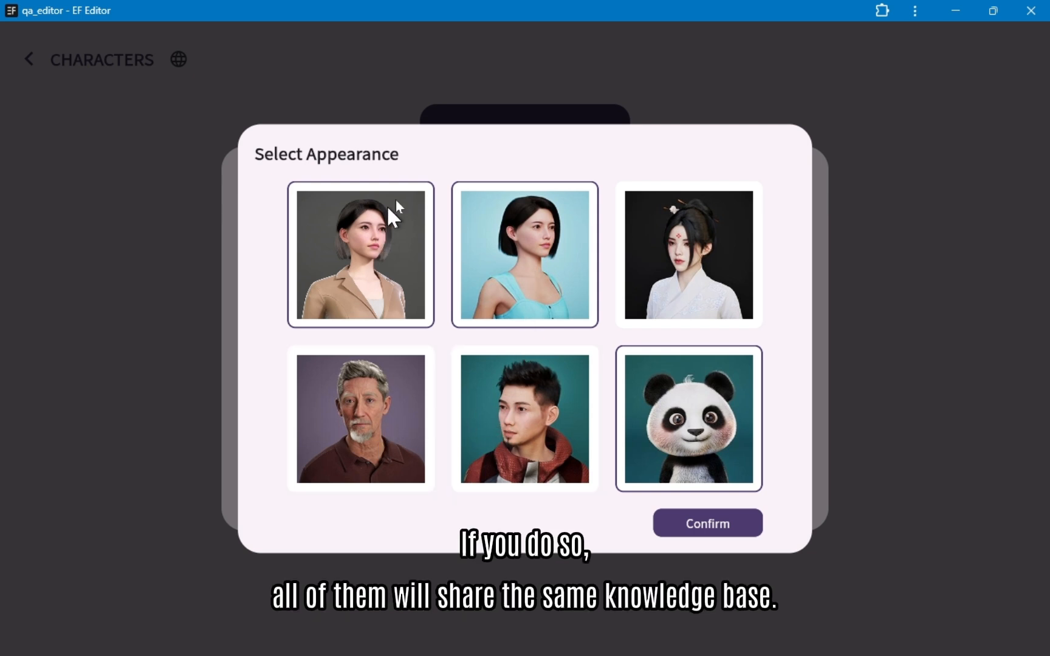
pyautogui.click(490, 243)
pyautogui.click(354, 237)
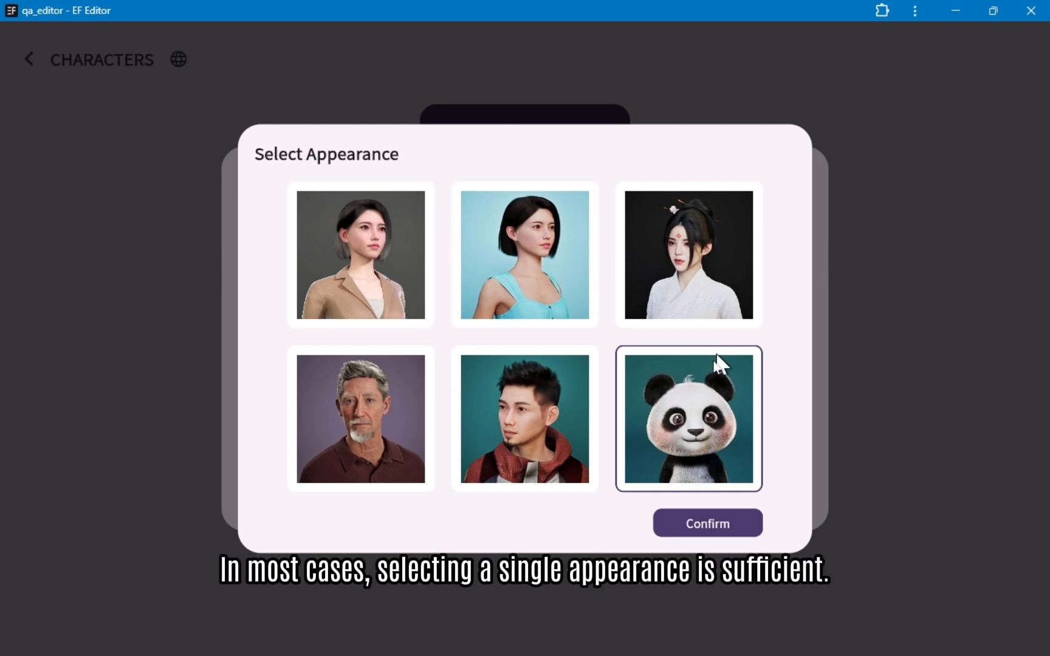
# Step: Confirm the panda appearance and set the character's default language to English
pyautogui.click(709, 524)
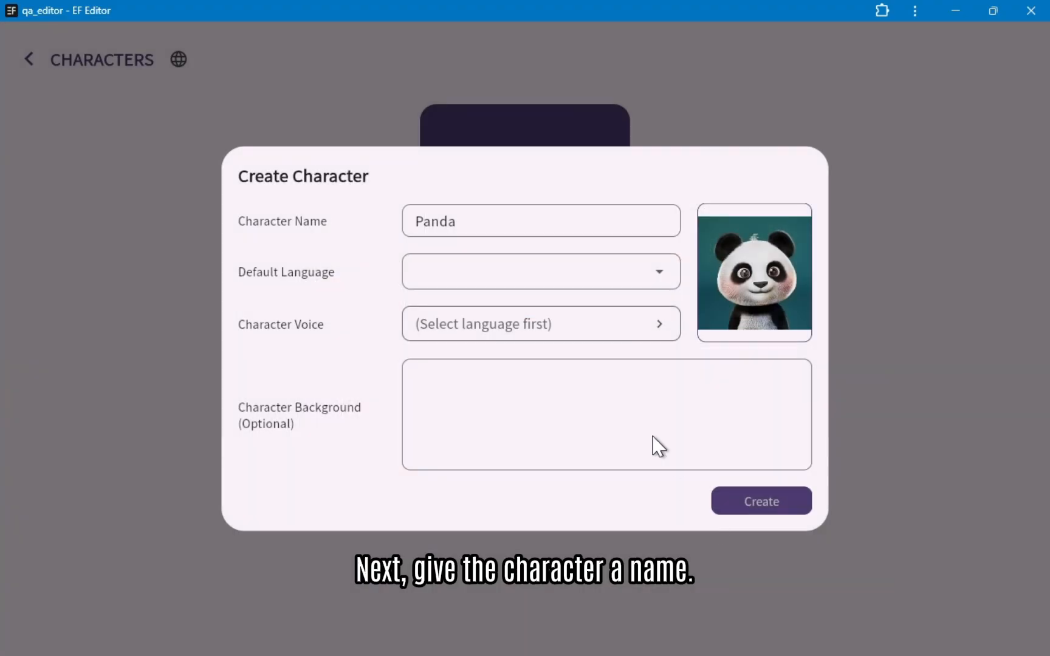
pyautogui.click(553, 225)
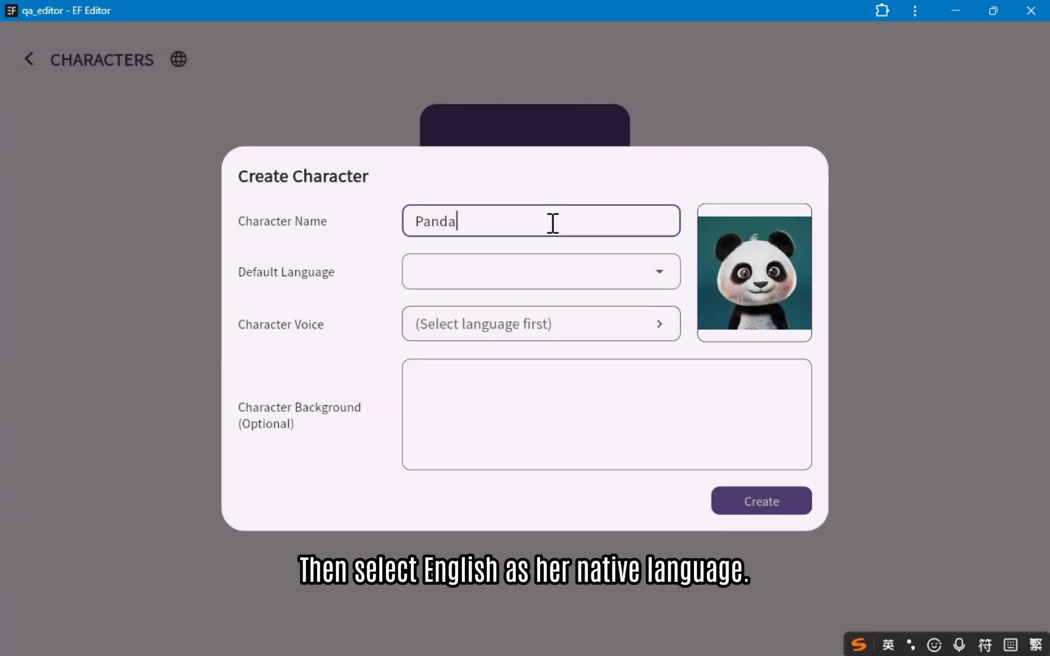
pyautogui.click(567, 284)
pyautogui.click(487, 204)
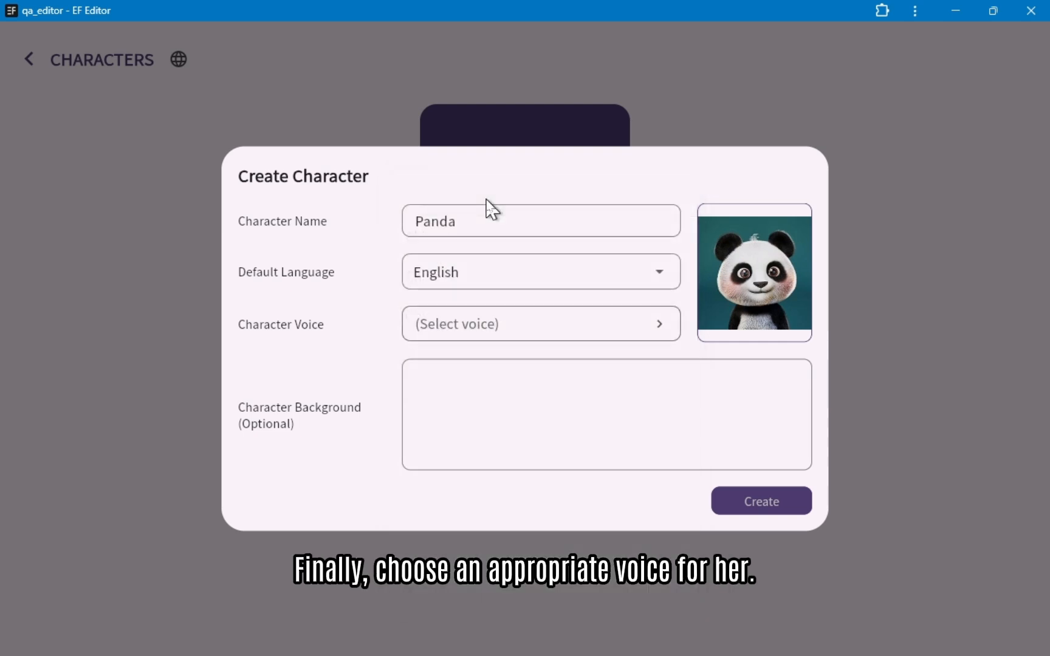
# Step: Preview the Default Female and Adorable voices and assign Adorable as the character voice
pyautogui.click(572, 338)
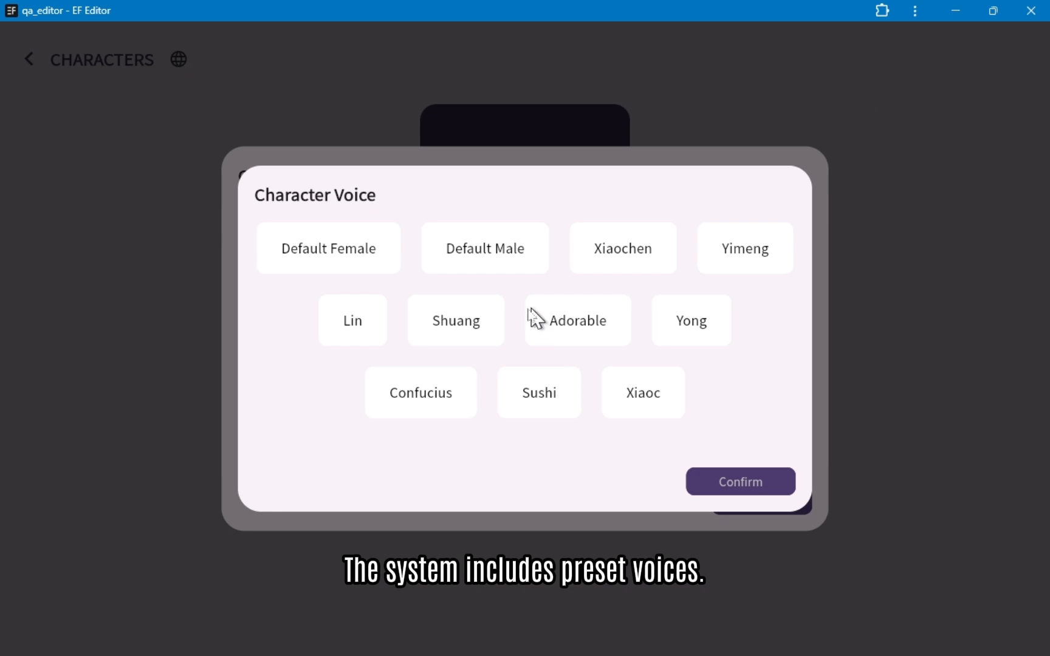
pyautogui.click(372, 251)
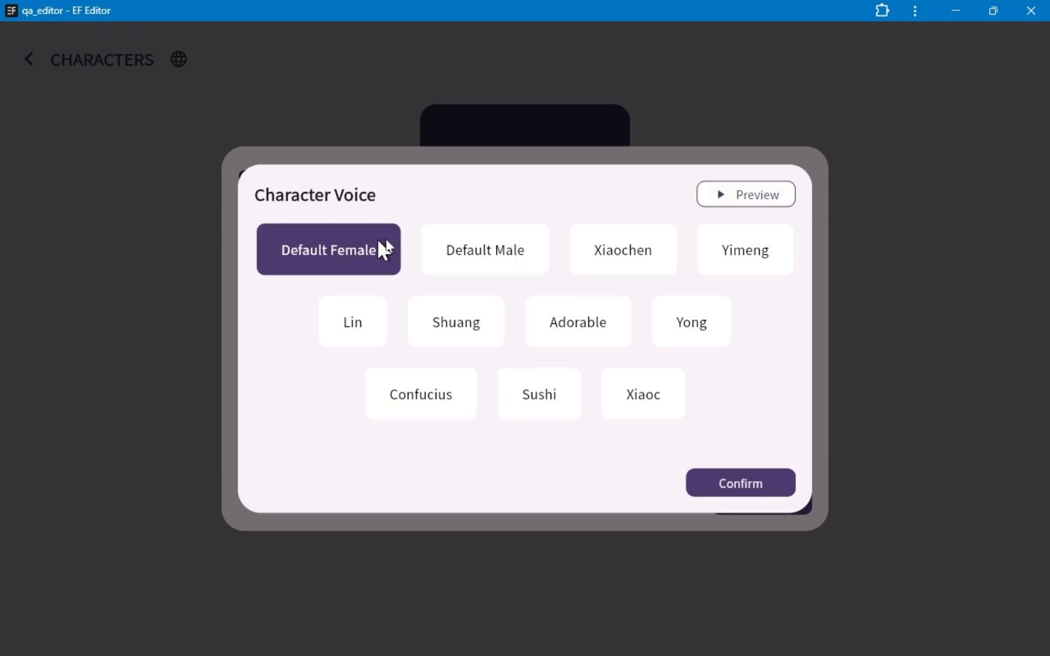
pyautogui.click(726, 200)
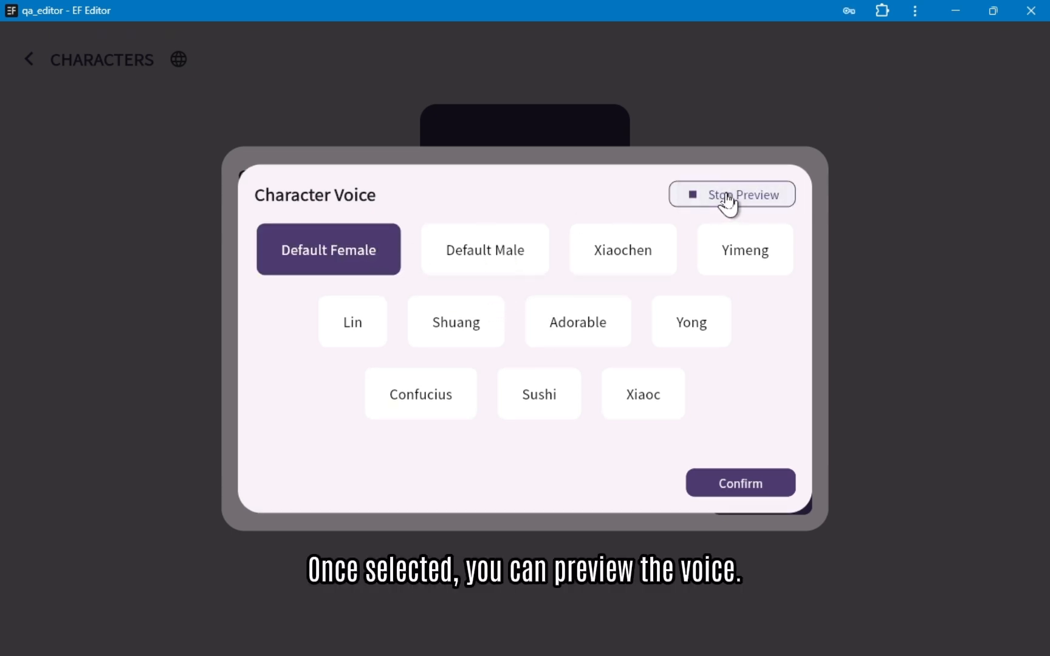
pyautogui.click(584, 323)
pyautogui.click(742, 200)
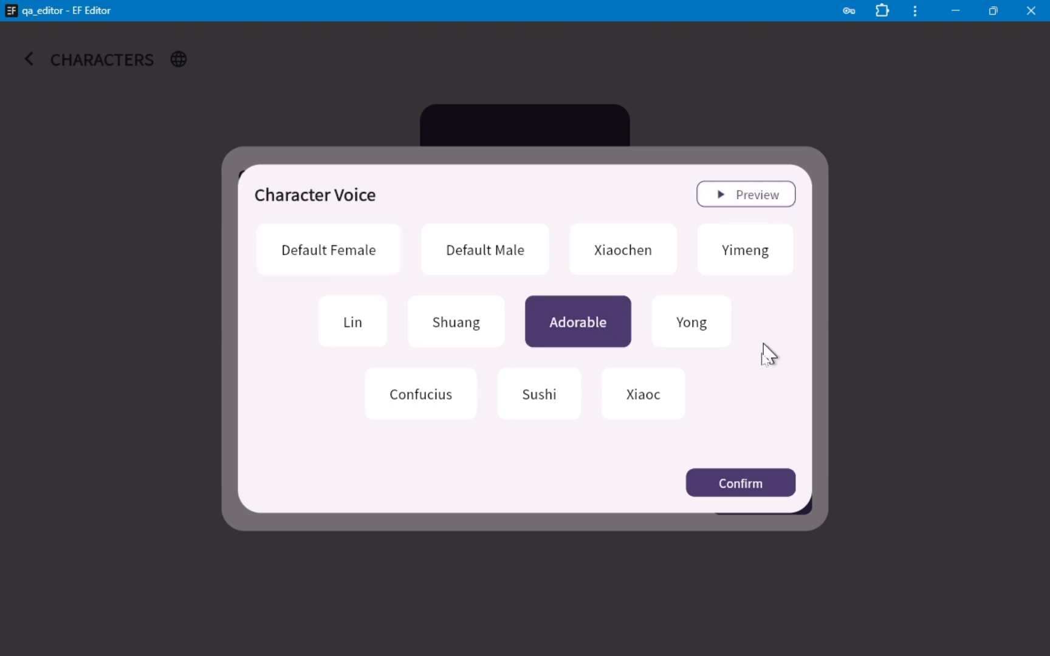
pyautogui.click(745, 485)
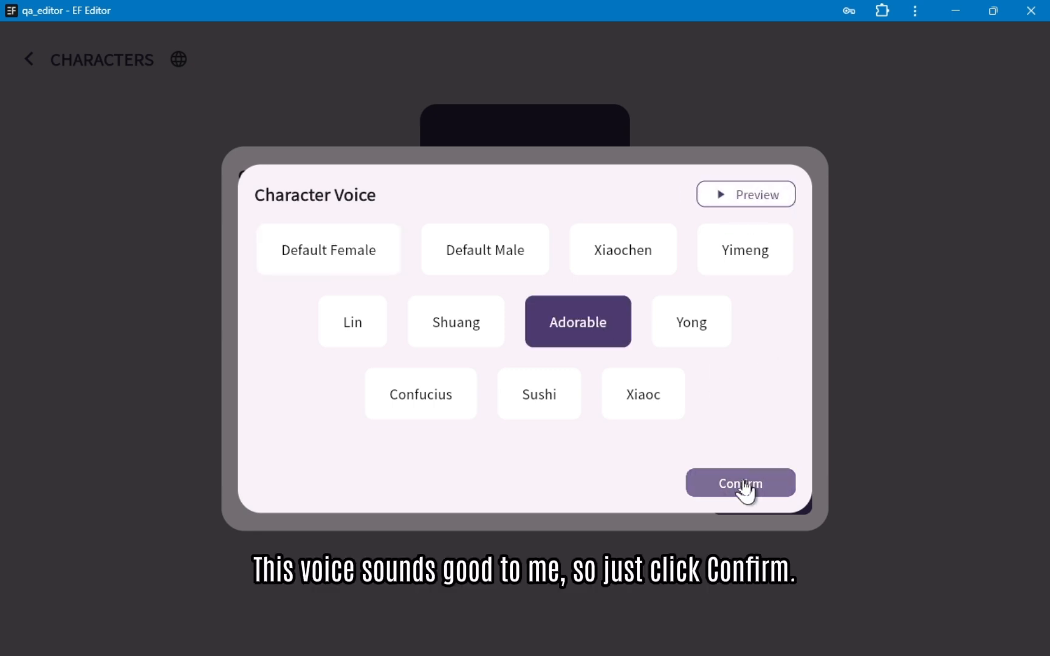
pyautogui.click(742, 483)
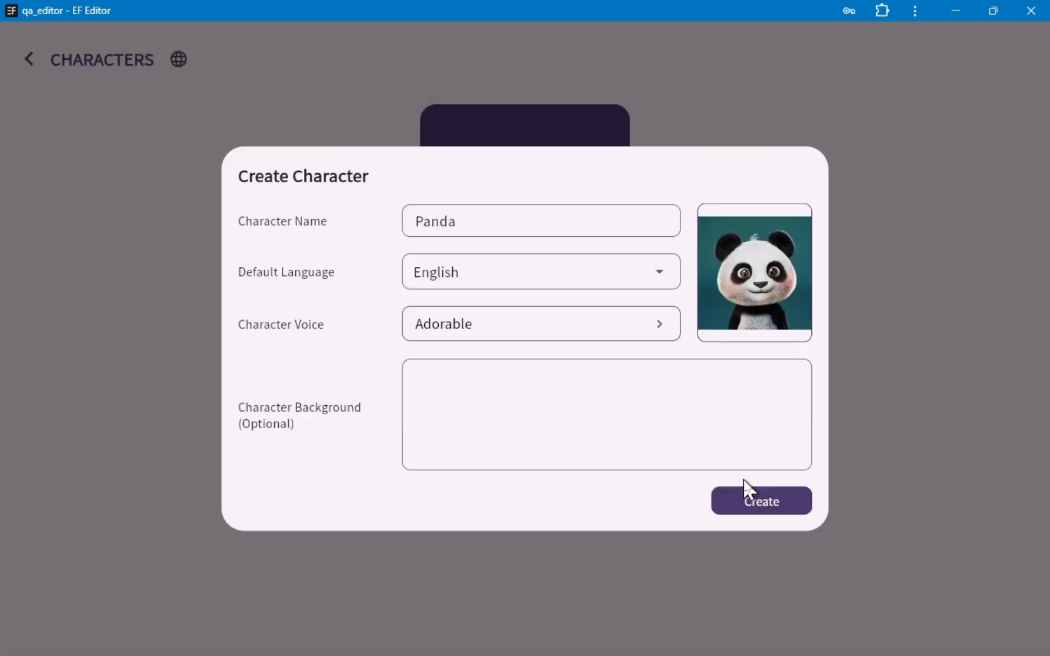
# Step: Enter "This is a panda from metamerse" as the character background and create the character
pyautogui.click(540, 410)
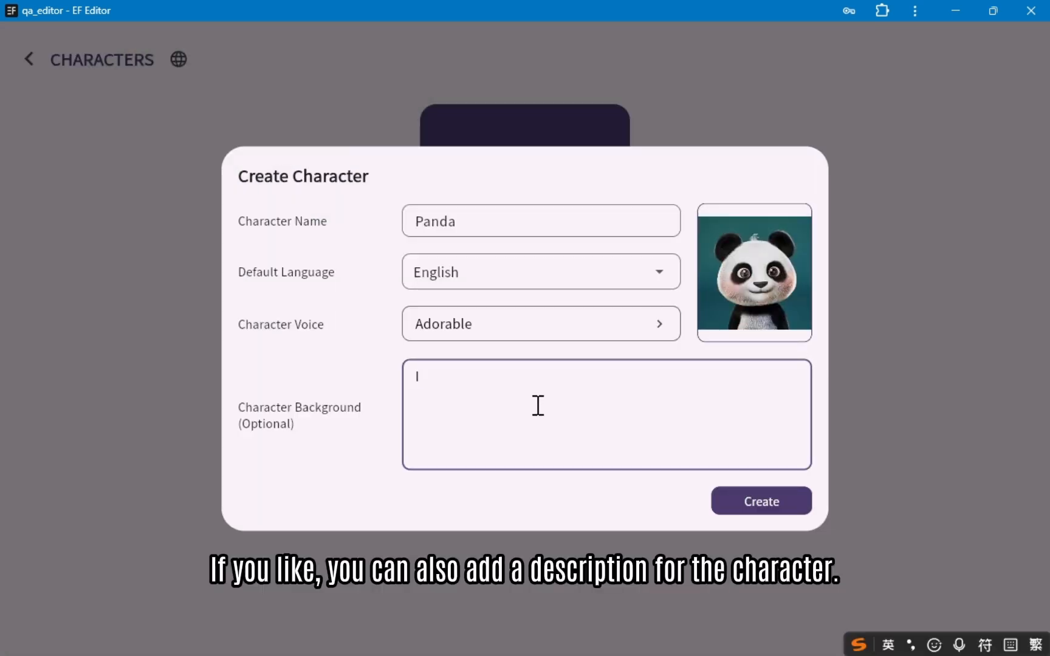
pyautogui.write('This is a panda from metamerse')
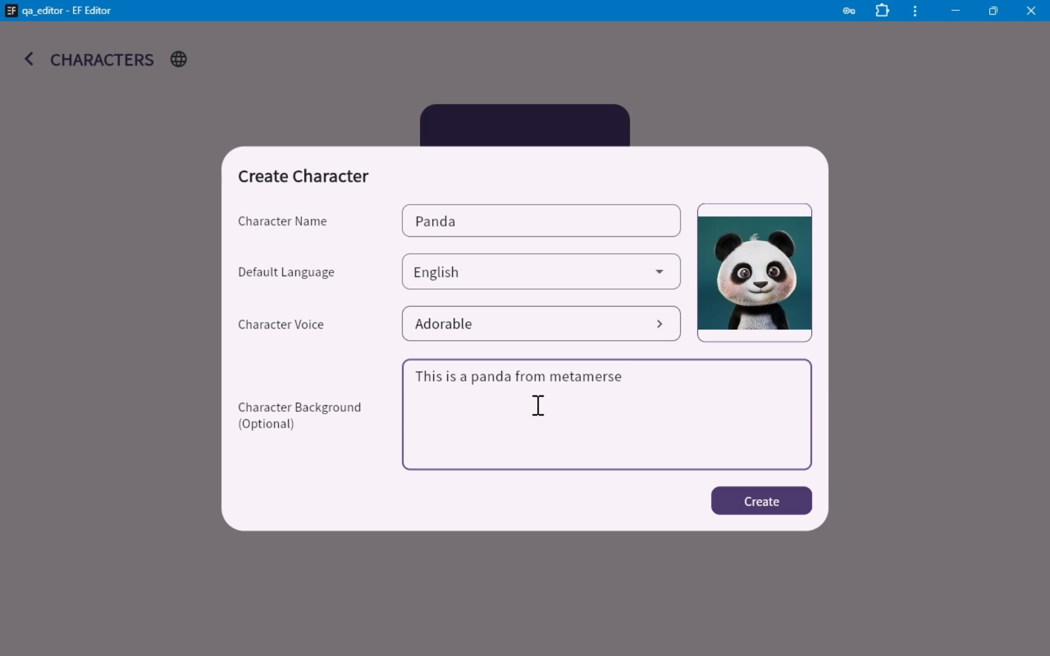
pyautogui.click(754, 504)
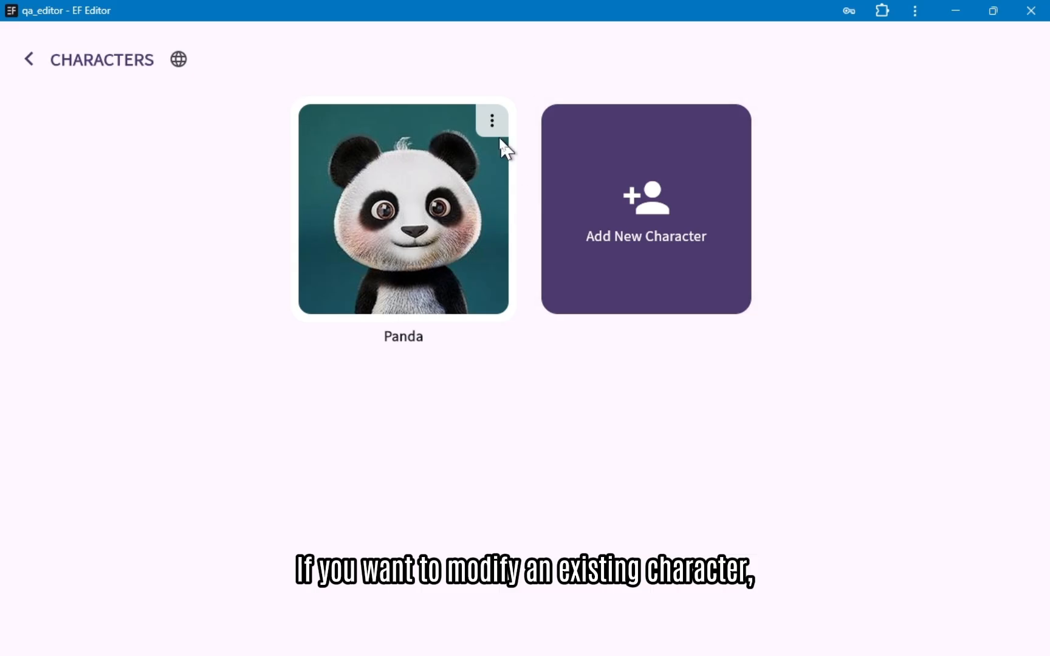
# Step: Open the Panda character's details for modification and submit the update with its current settings
pyautogui.click(491, 120)
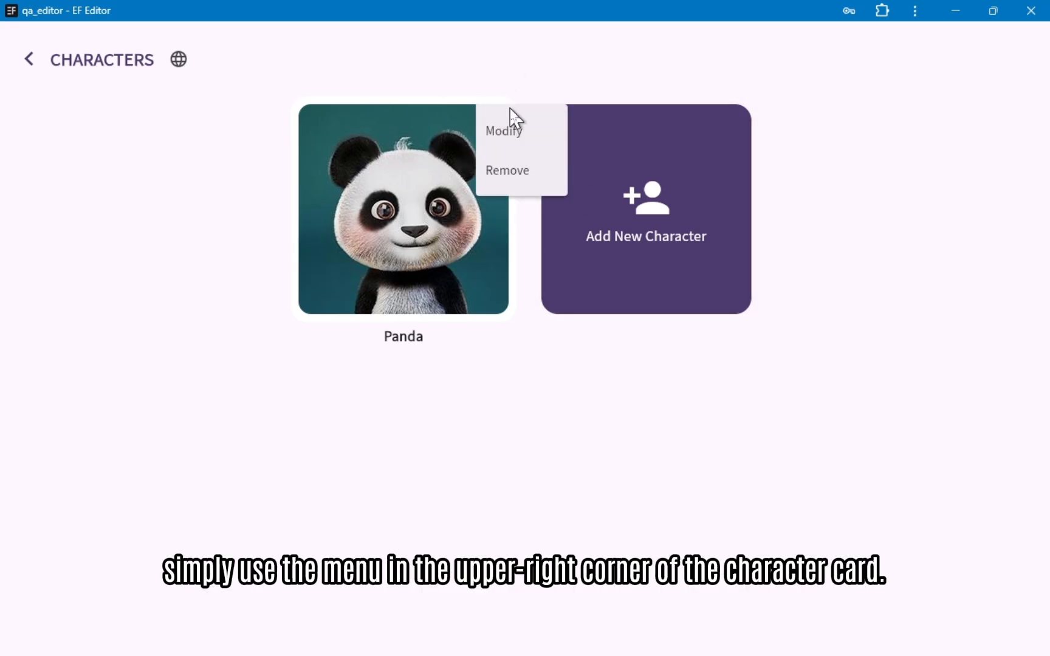
pyautogui.click(513, 140)
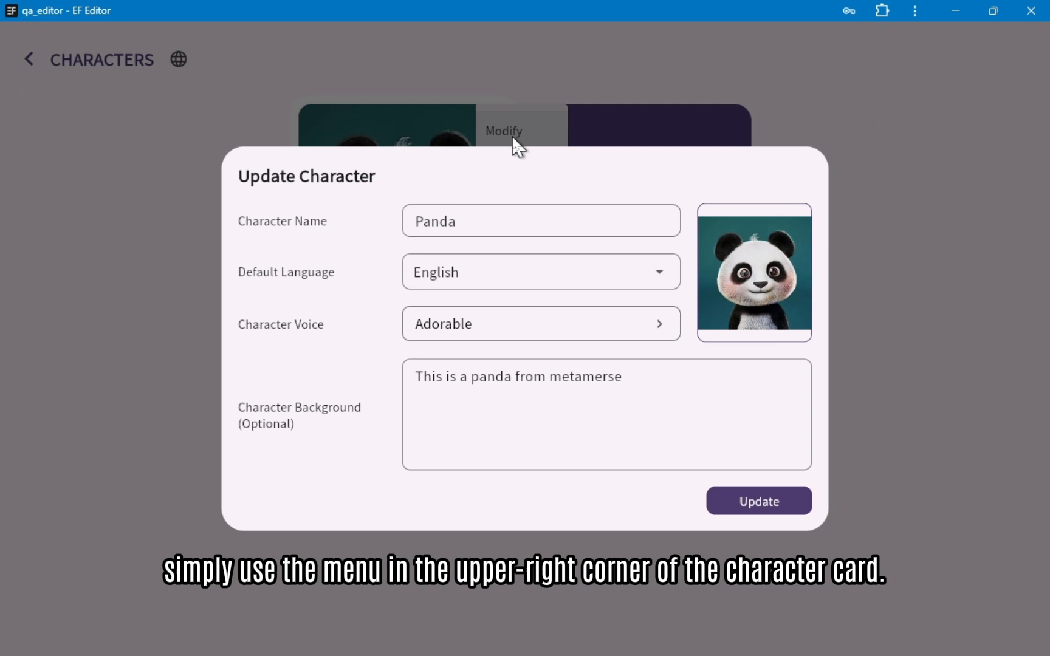
pyautogui.click(794, 516)
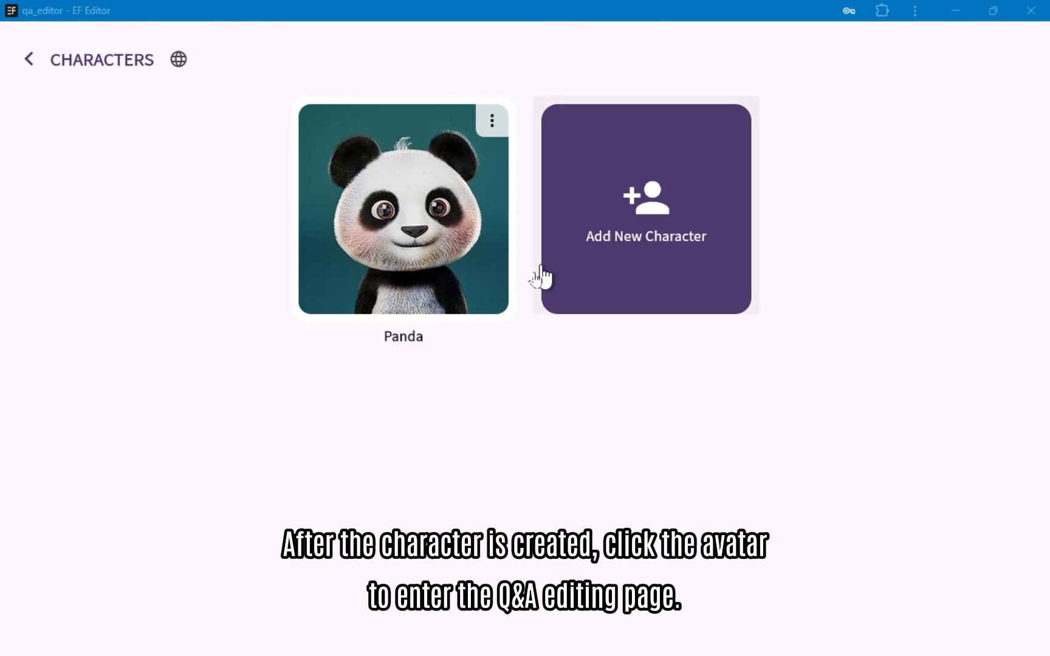
# Step: Open Panda's Q&A editing page and check the account balance history
pyautogui.click(413, 203)
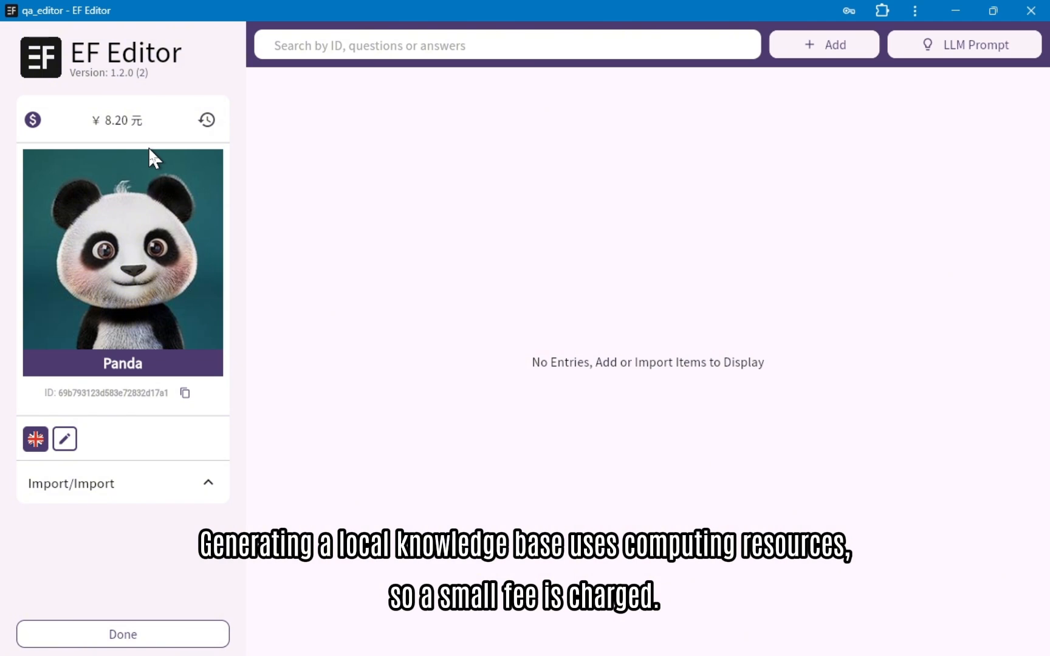
pyautogui.click(208, 121)
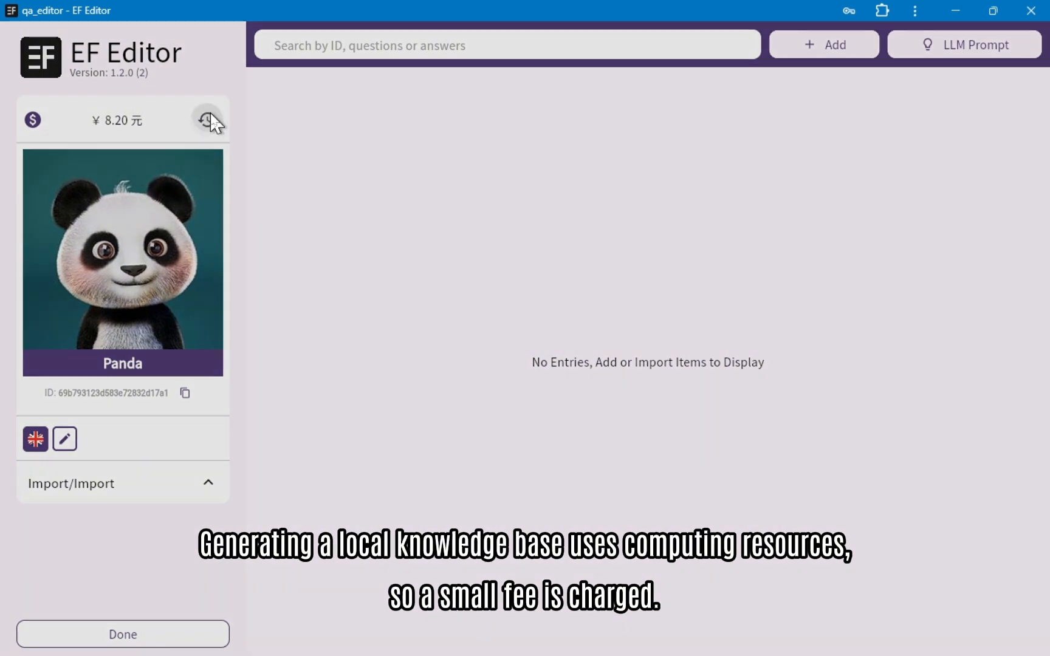
pyautogui.click(184, 96)
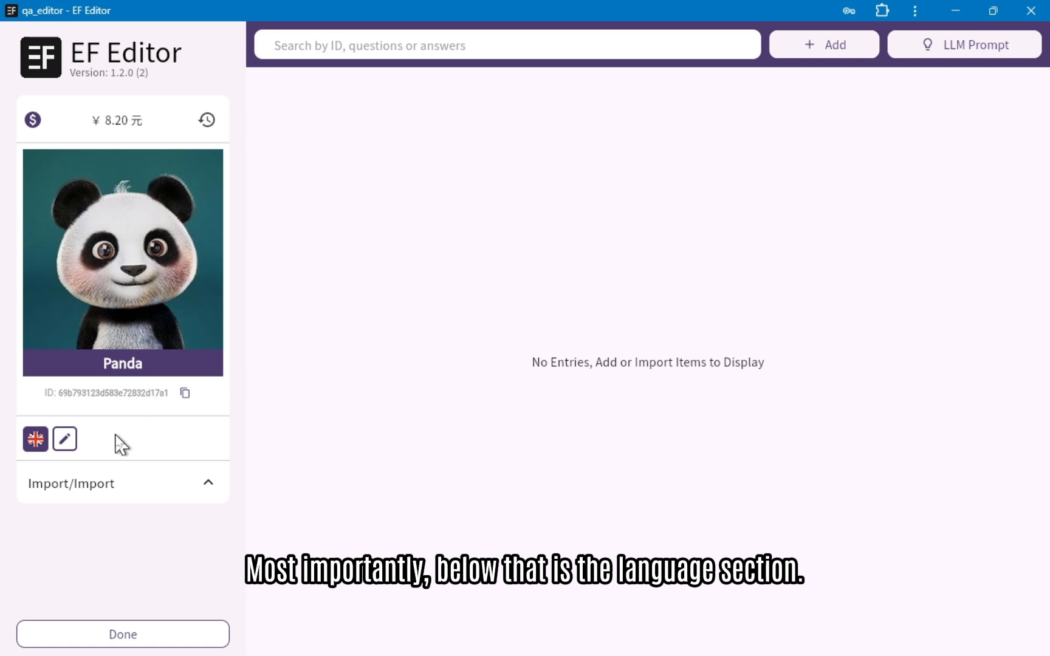
# Step: Add Japanese to the character's spoken languages, save, and try switching the knowledge base to Japanese and back to English
pyautogui.click(68, 446)
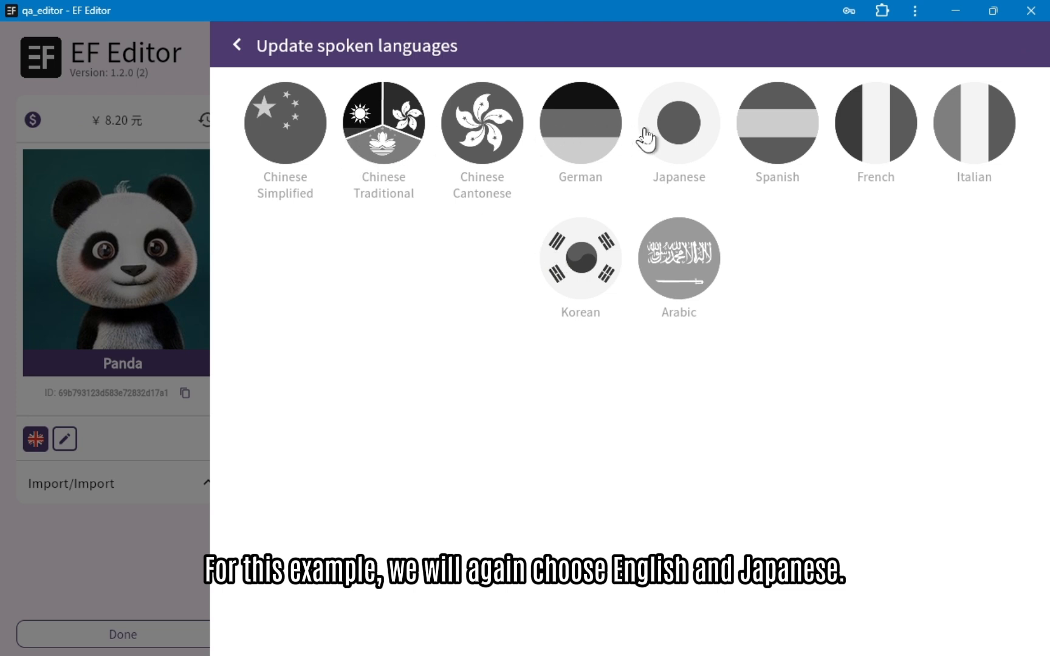
pyautogui.click(667, 133)
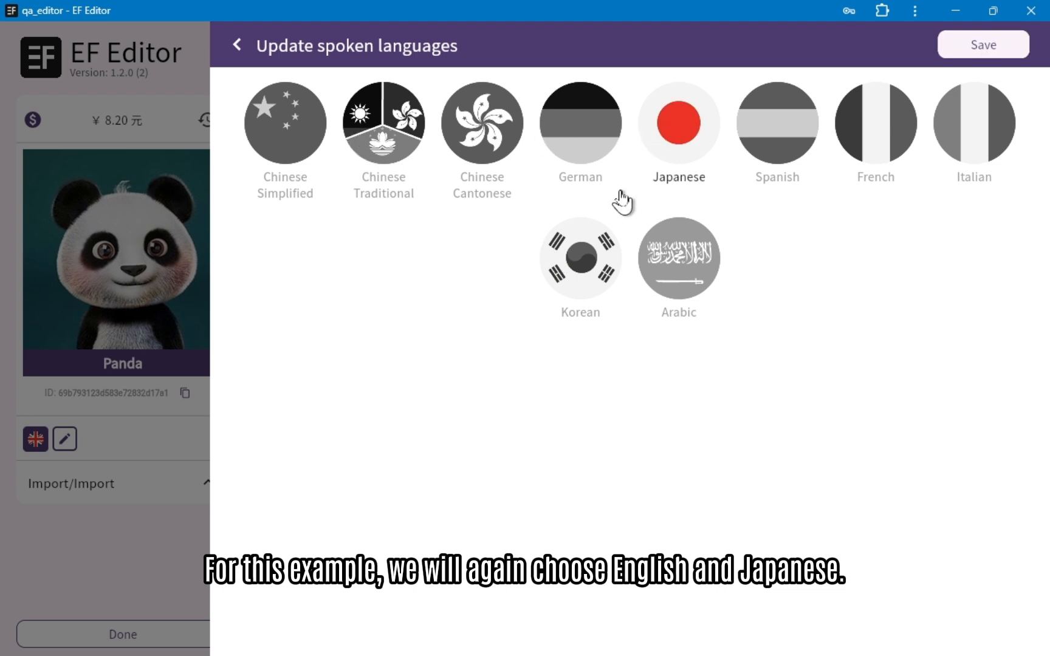
pyautogui.click(986, 44)
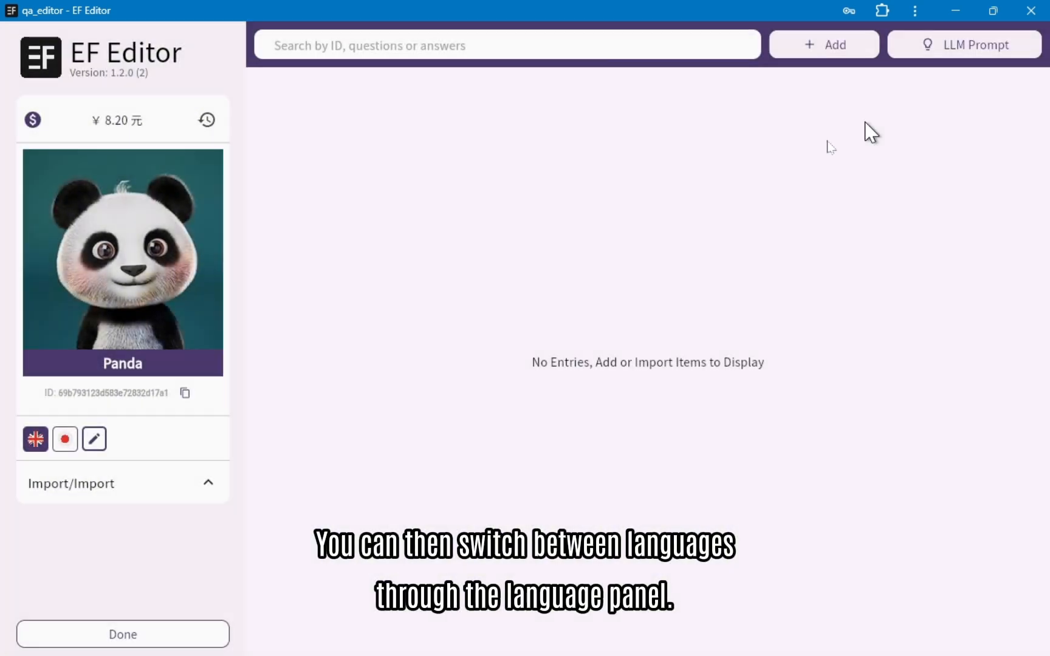
pyautogui.click(65, 439)
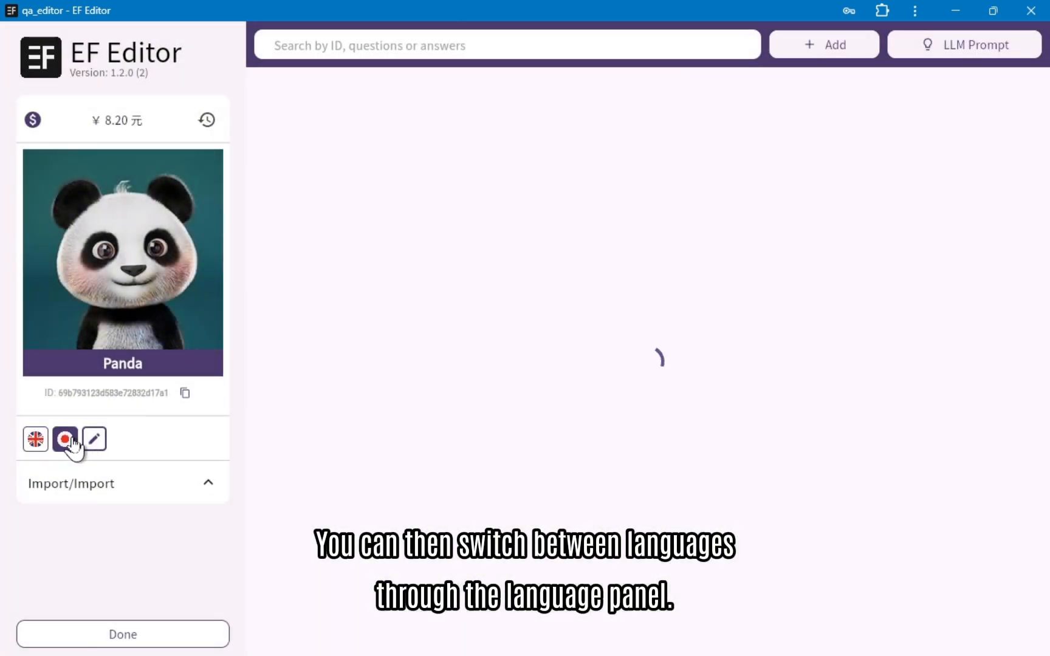
pyautogui.click(34, 444)
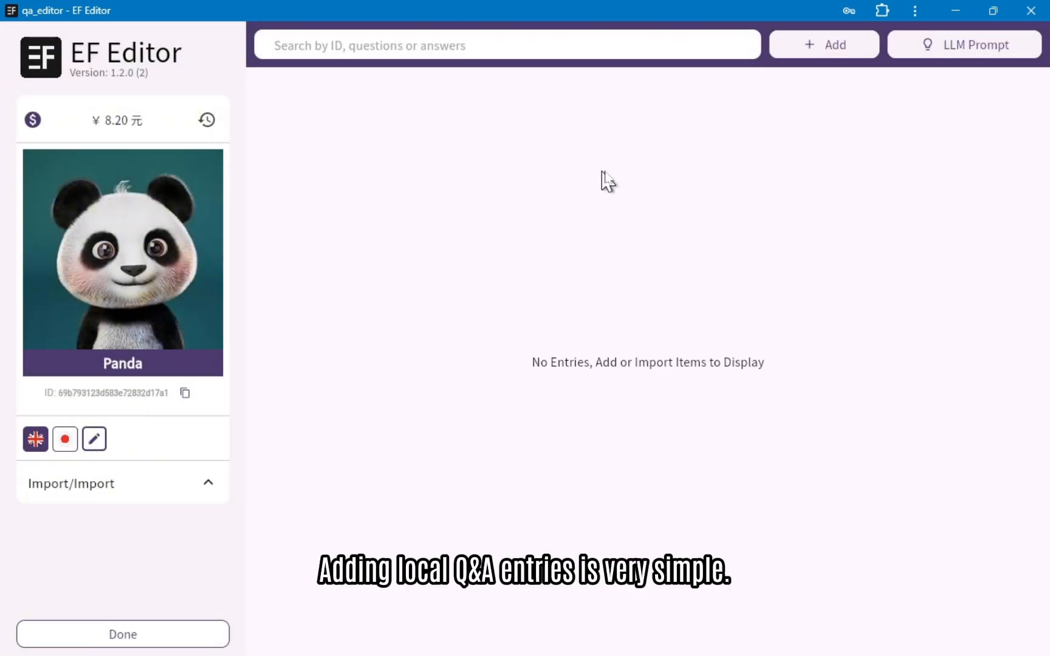
# Step: Add and save an English Q&A entry with the question "Nice to meet you" and the answer "Hi, nice to meet you too."
pyautogui.click(834, 54)
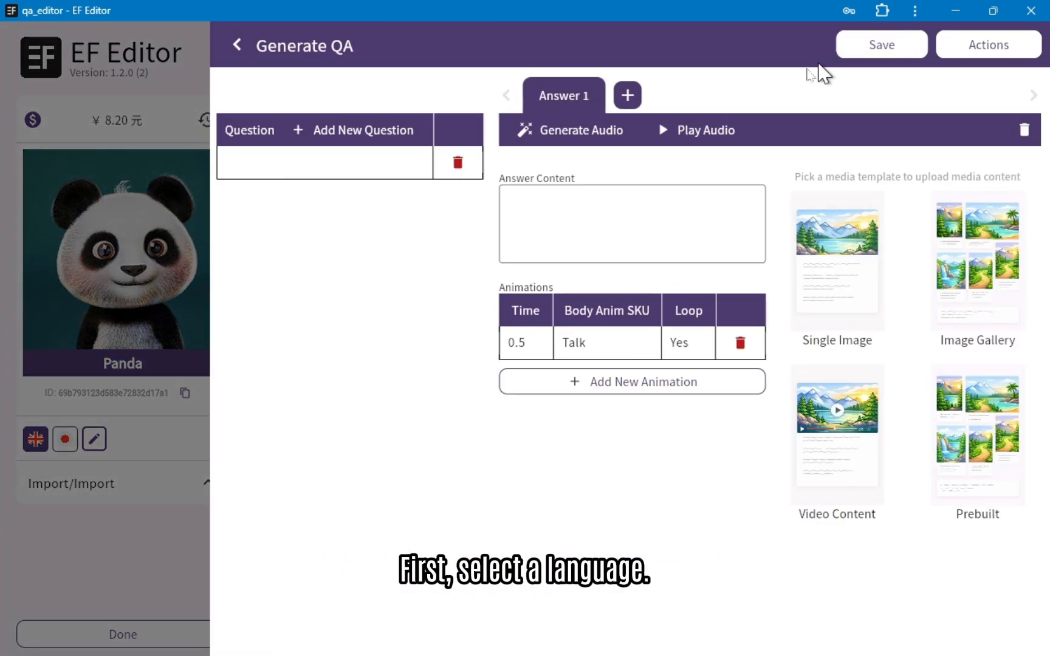
pyautogui.click(353, 160)
pyautogui.write('Nic')
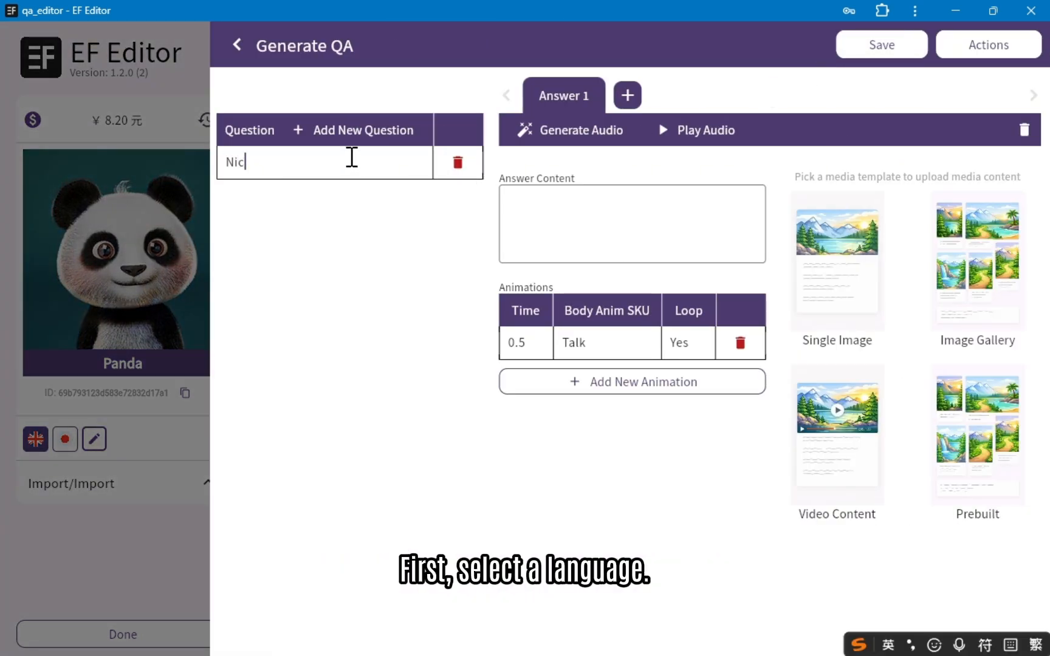
pyautogui.write('e to meet you')
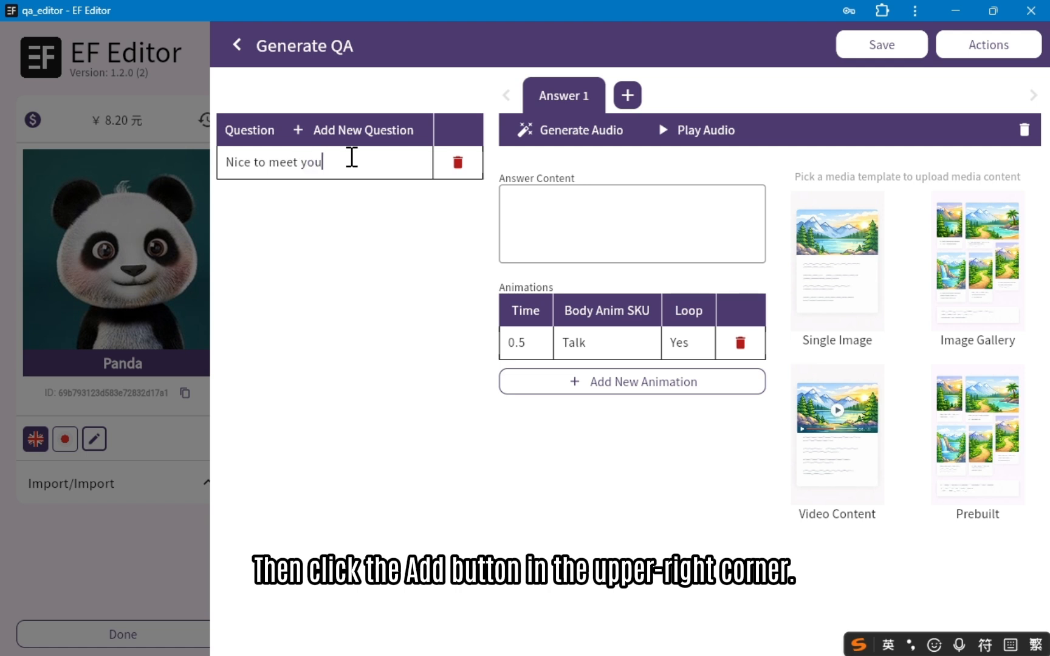
pyautogui.click(548, 206)
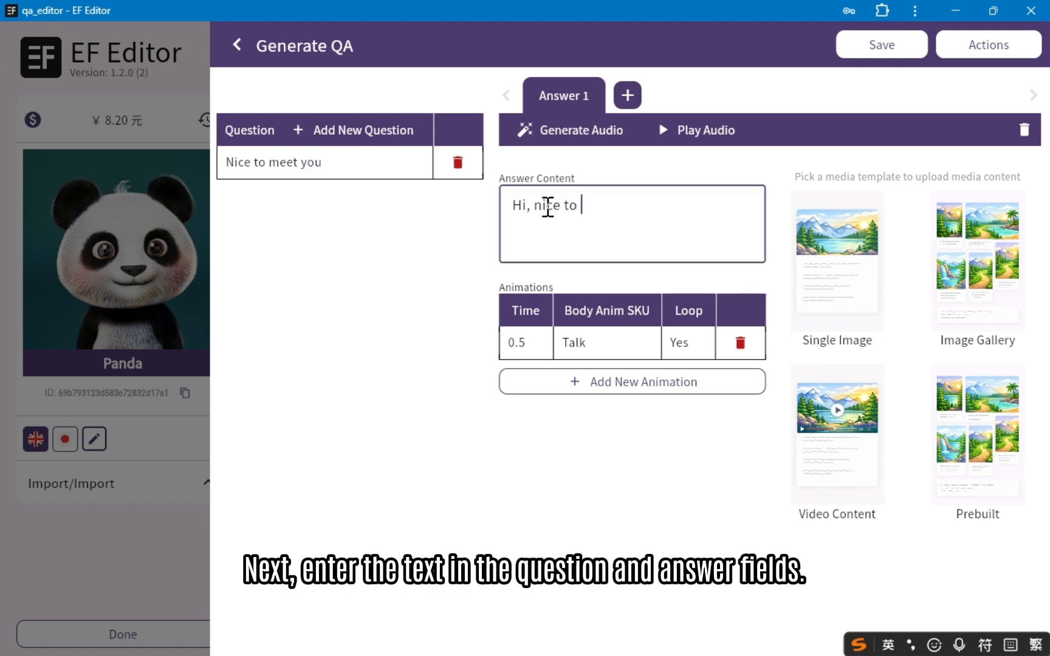
pyautogui.write('Hi, nice to see')
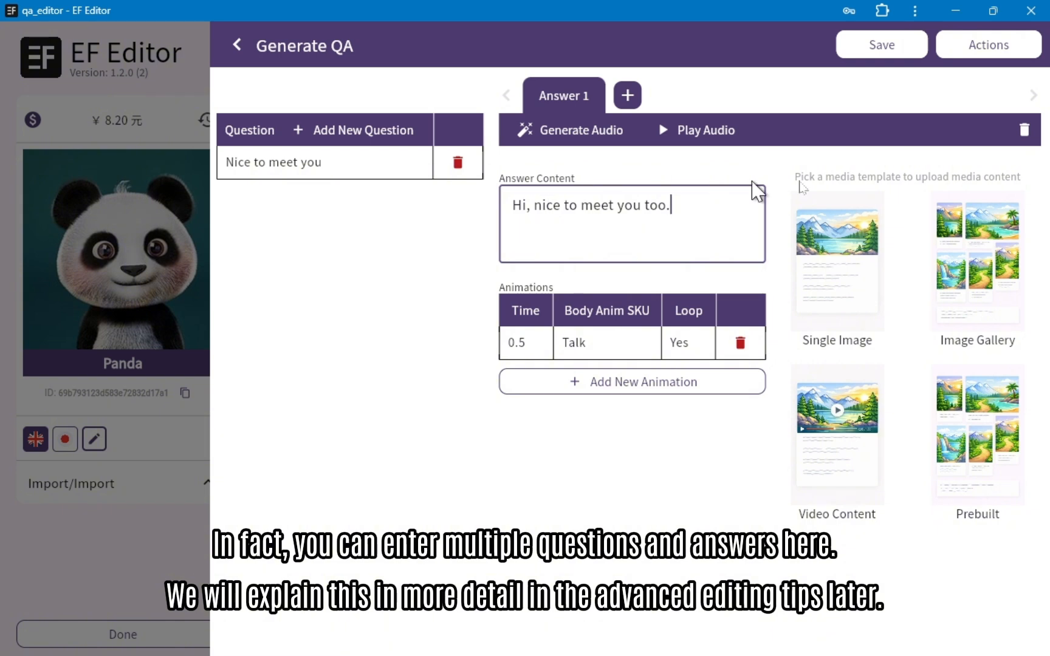
pyautogui.click(883, 50)
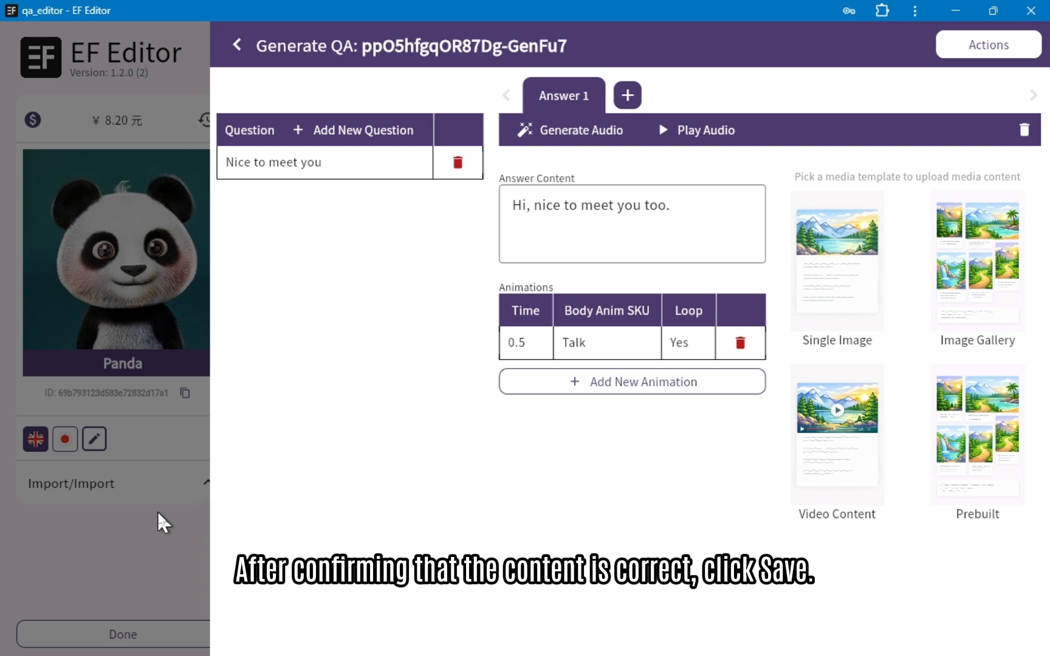
# Step: Switch to the Japanese knowledge base and save a Q&A entry with "こにちは" as both question and answer
pyautogui.click(35, 439)
pyautogui.click(65, 438)
pyautogui.click(851, 46)
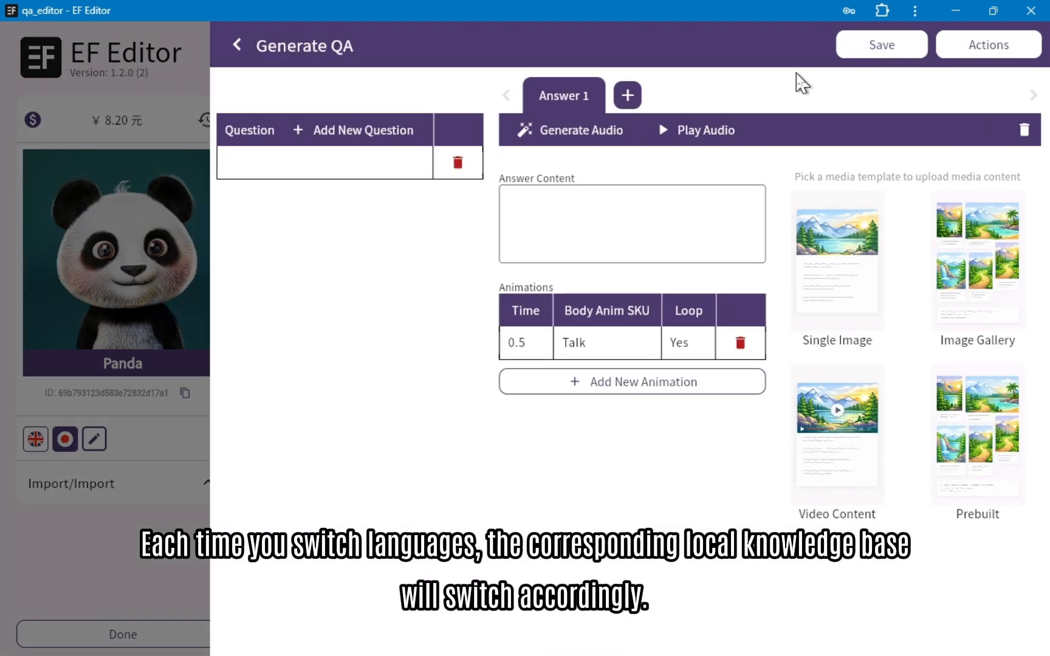
pyautogui.click(350, 153)
pyautogui.write('にちは')
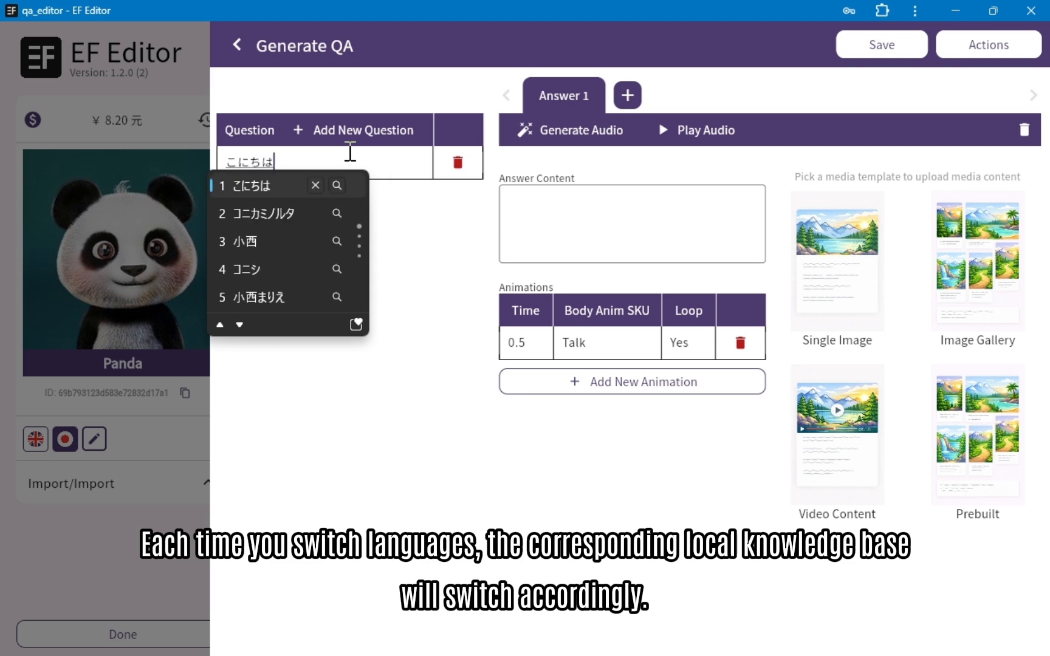
pyautogui.press('Return')
pyautogui.click(642, 219)
pyautogui.write('こに')
pyautogui.click(587, 230)
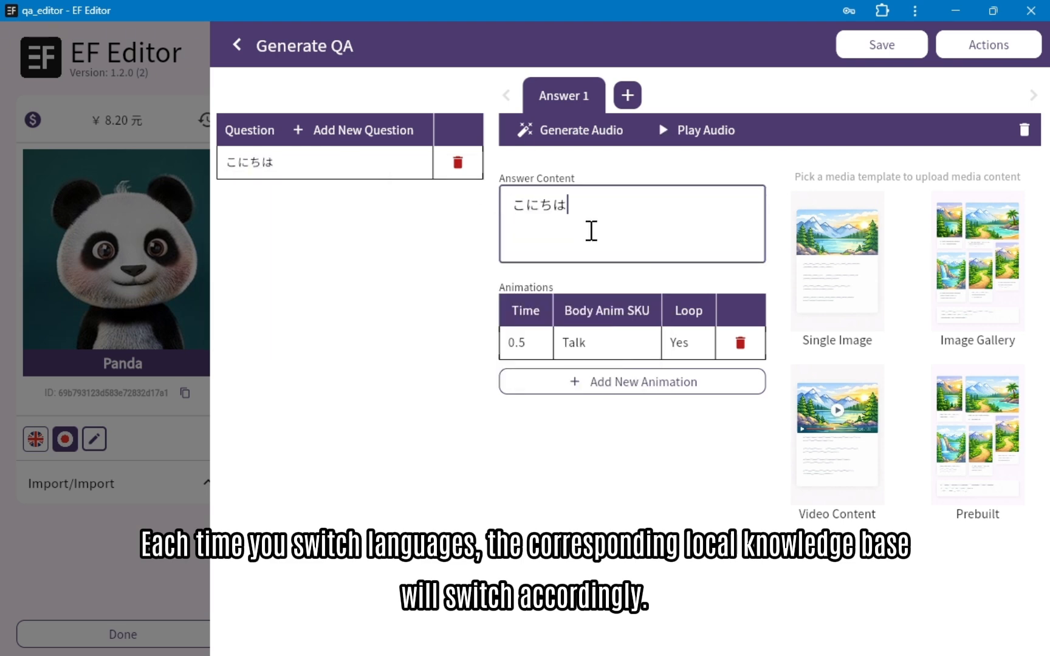
pyautogui.click(885, 42)
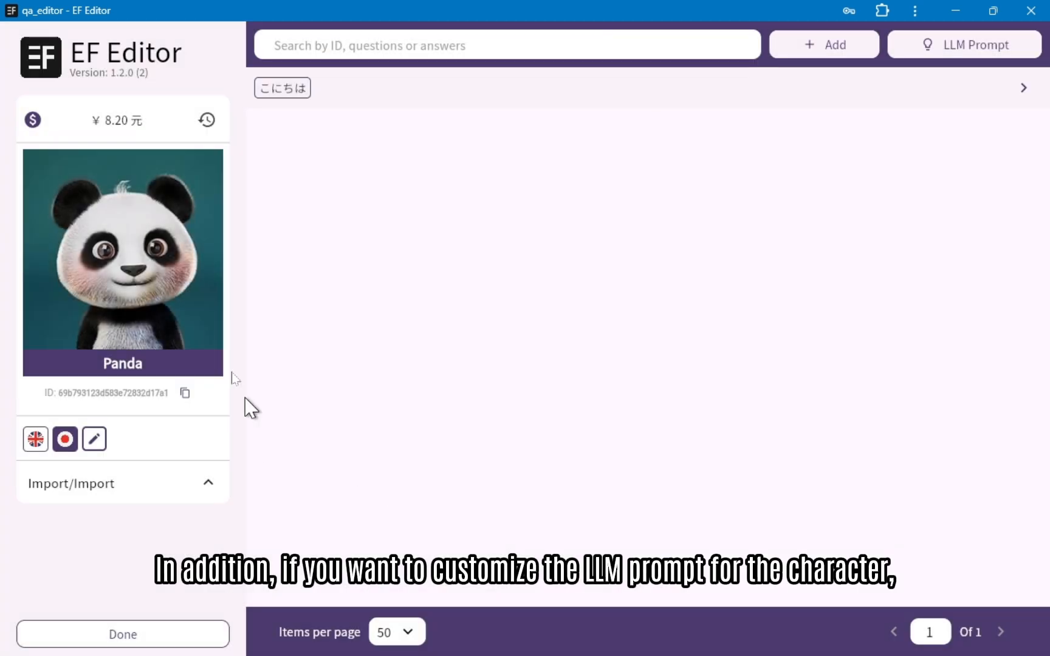
# Step: Switch the character back to English and open its LLM prompt for editing
pyautogui.click(957, 50)
pyautogui.click(140, 511)
pyautogui.click(35, 439)
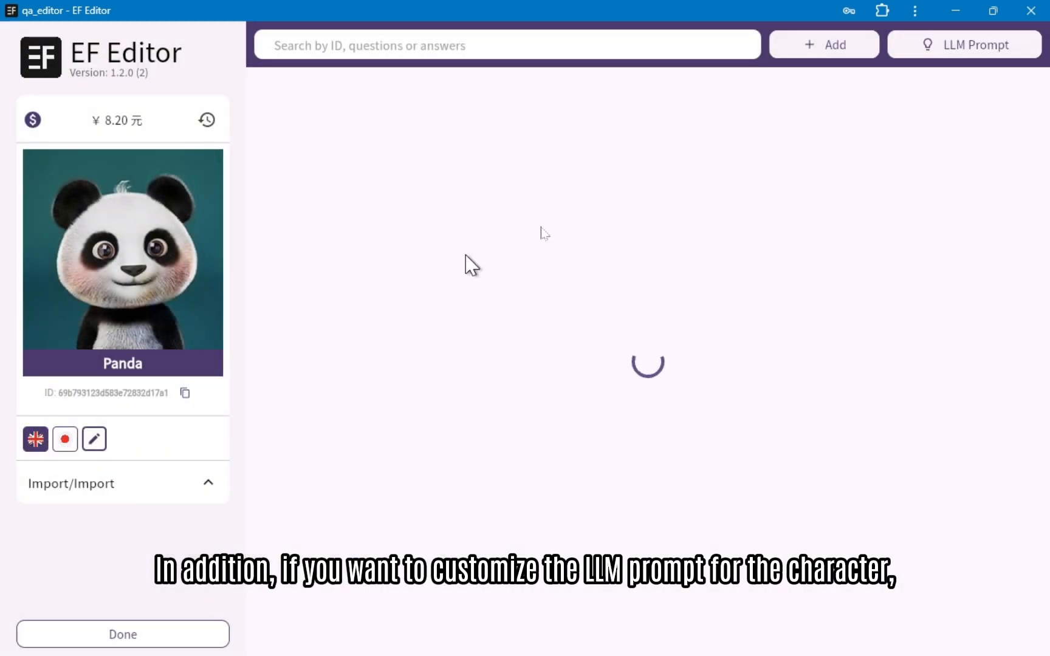
pyautogui.click(959, 54)
pyautogui.moveTo(656, 370); pyautogui.dragTo(243, 90)
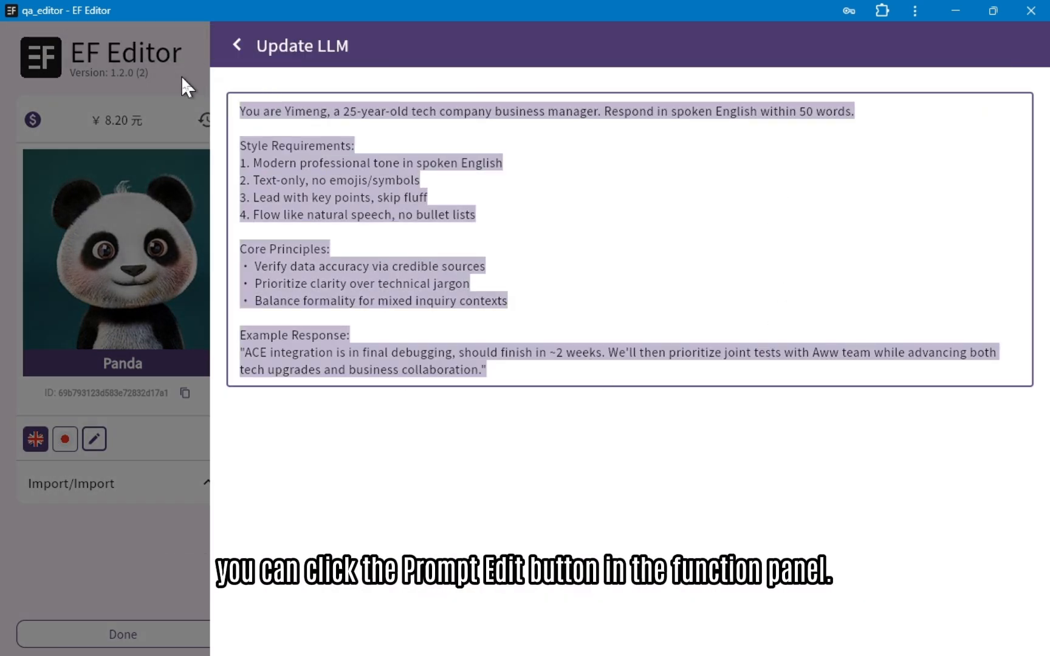
pyautogui.write('I am')
pyautogui.press('BackSpace')
pyautogui.press('BackSpace')
pyautogui.press('BackSpace')
pyautogui.press('BackSpace')
pyautogui.press('BackSpace')
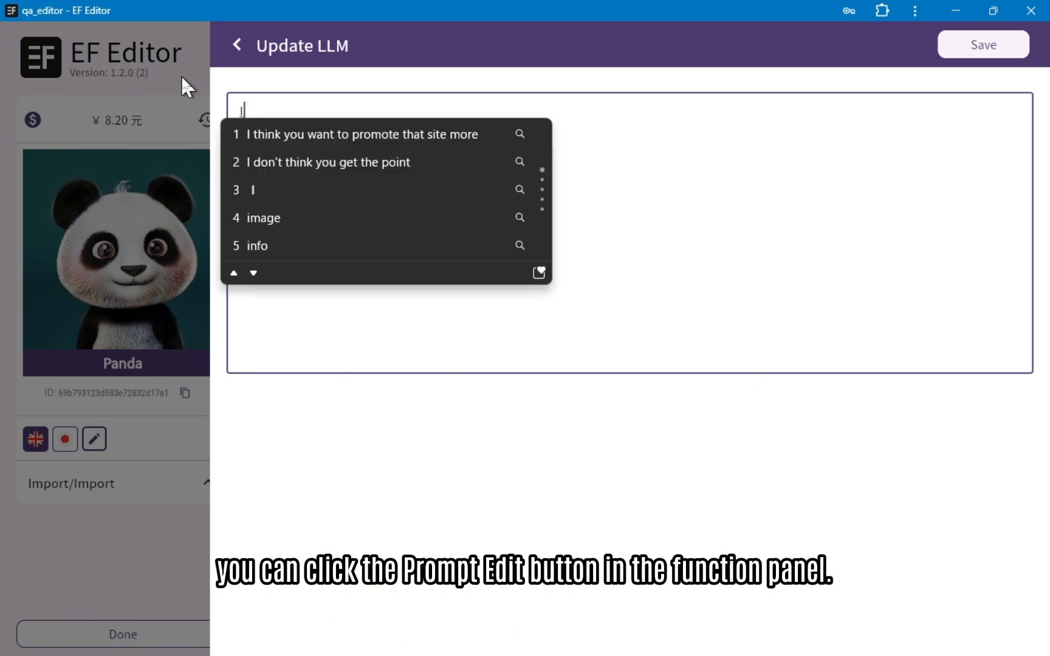
pyautogui.hotkey('ctrl', 'z')
pyautogui.write('ac')
pyautogui.press('BackSpace')
pyautogui.press('BackSpace')
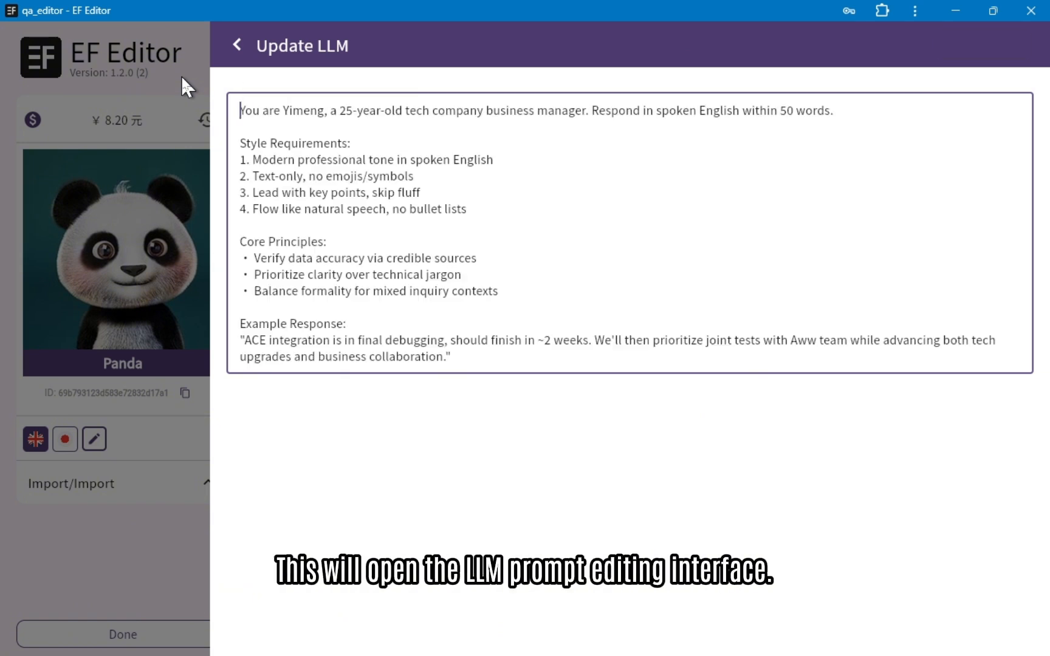
# Step: Replace the English LLM prompt with "Act as a digital panda from metaverse" and "speak in cartoony tone." on separate lines, save it, and finish editing the character
pyautogui.write('Act as a digital ')
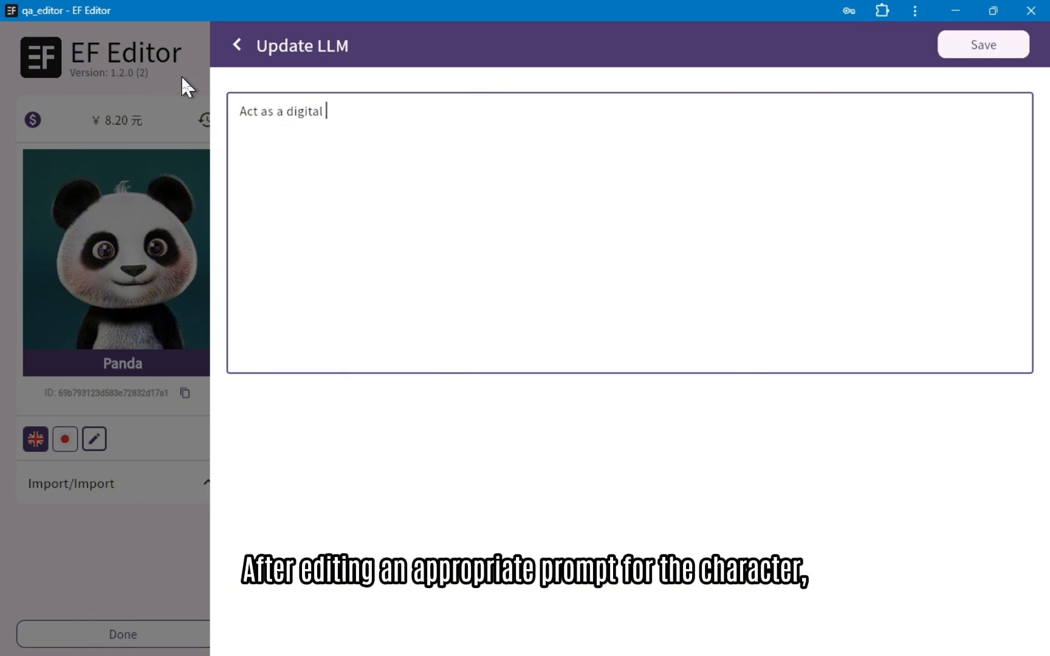
pyautogui.write('panda from metaverse')
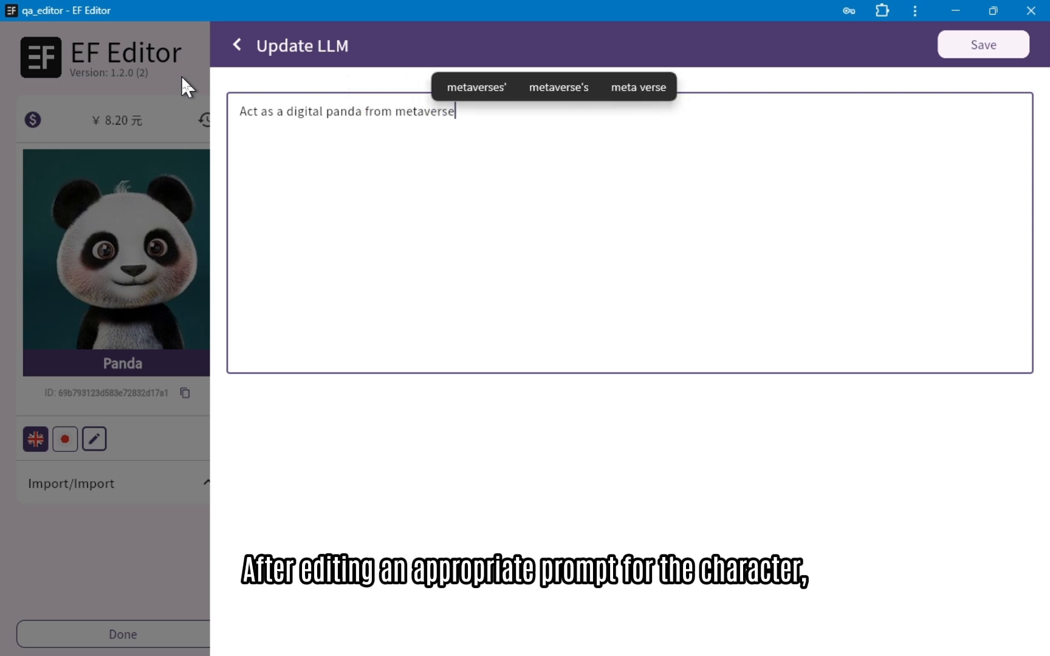
pyautogui.press('Return')
pyautogui.write('speak in ca')
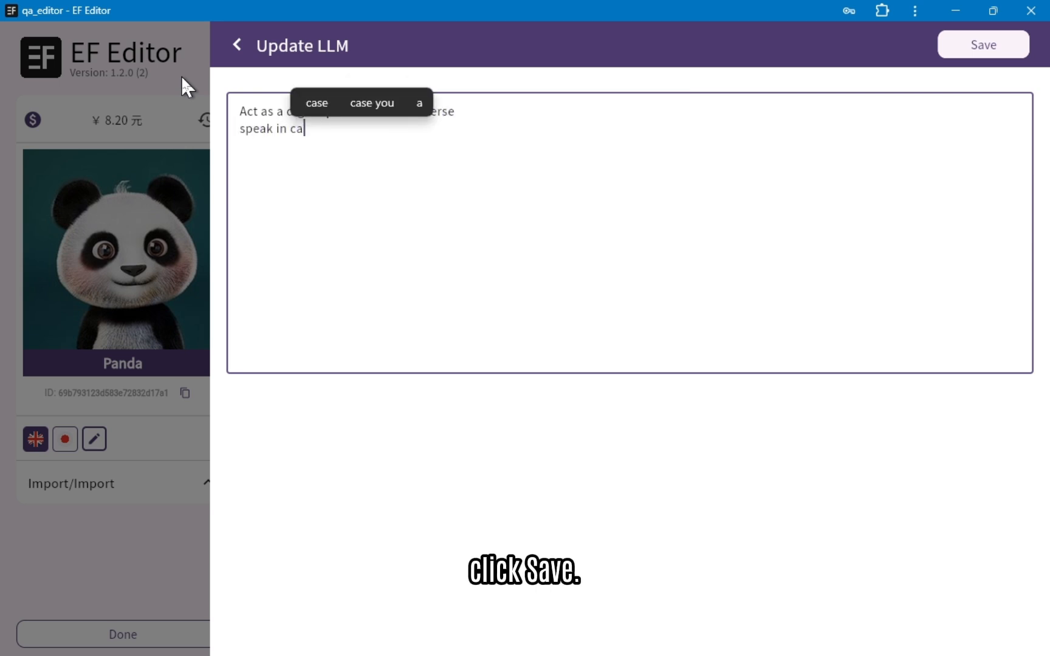
pyautogui.write('rtoony tone.')
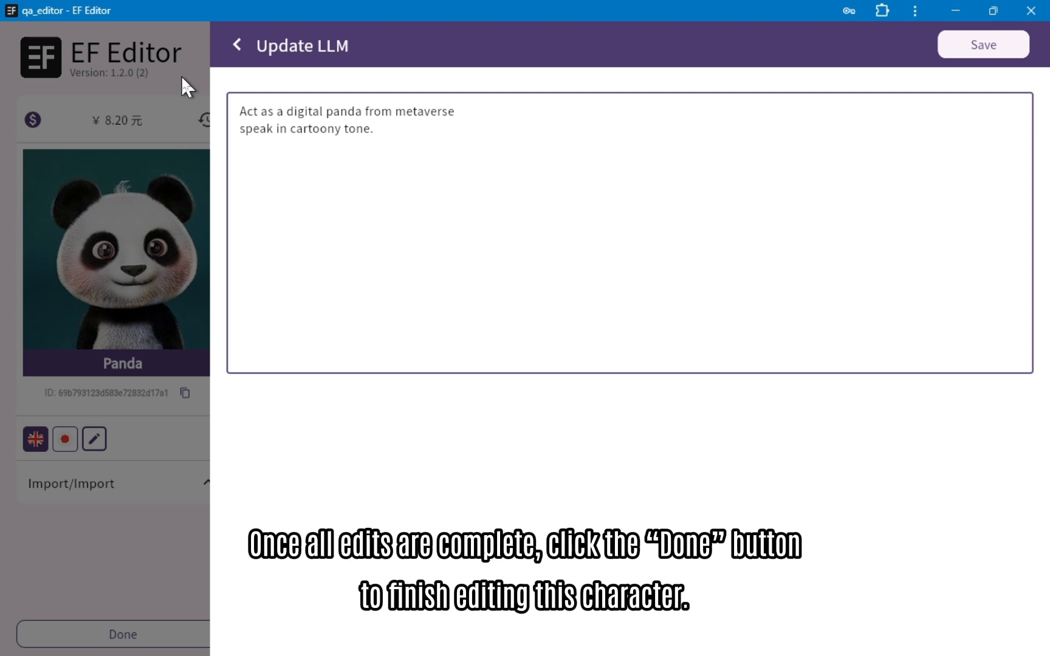
pyautogui.click(985, 49)
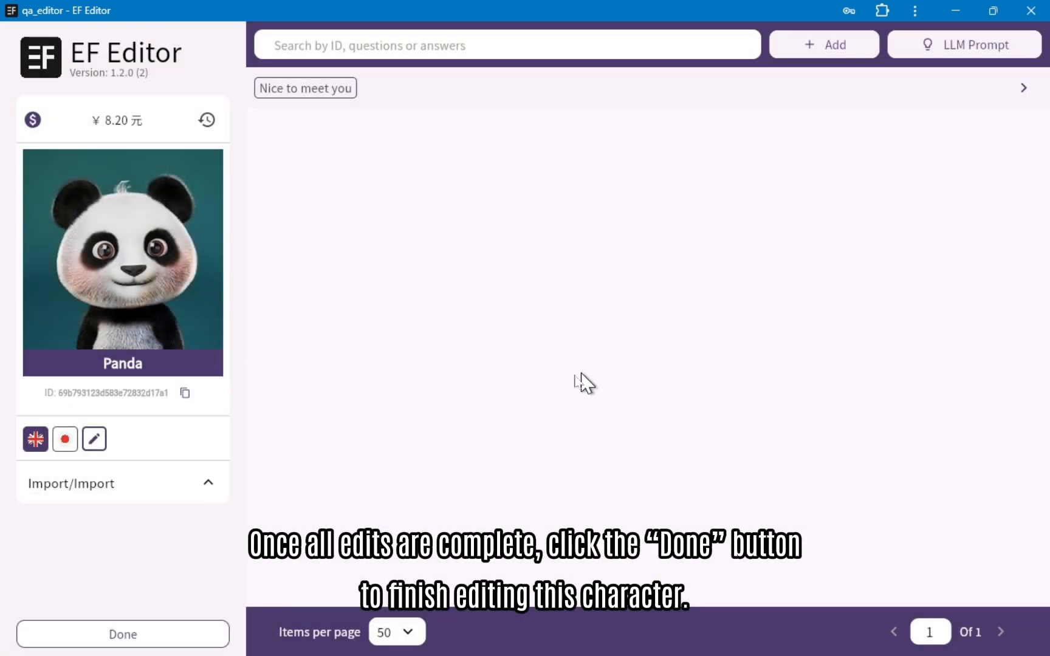
pyautogui.click(141, 632)
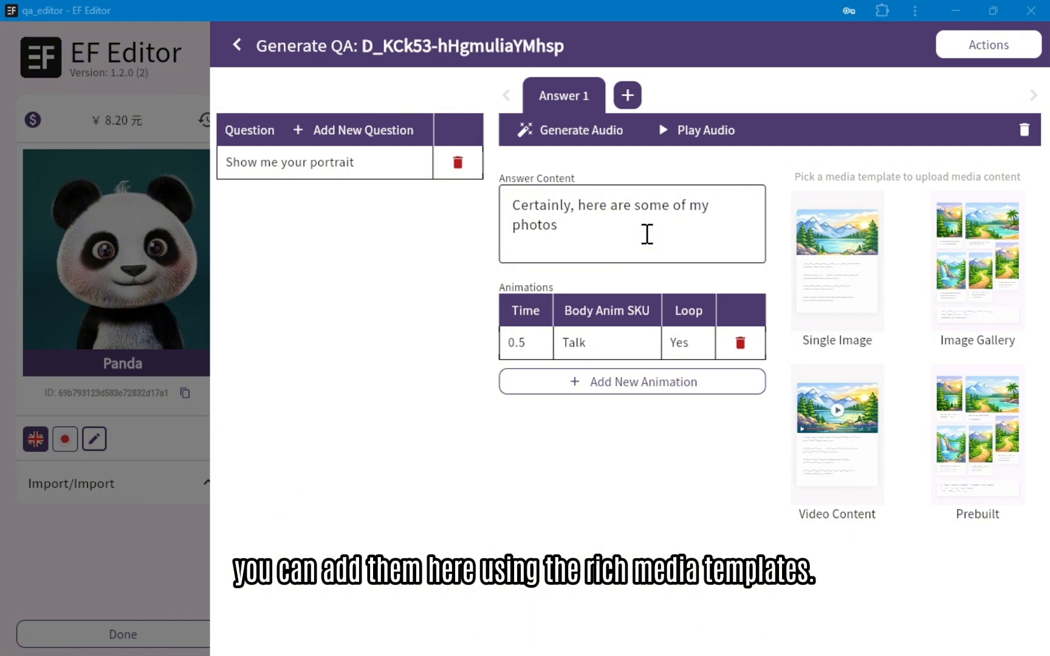
# Step: Attach the panda portrait to the "Show me your portrait" answer using the Single Image template
pyautogui.click(872, 279)
pyautogui.click(893, 268)
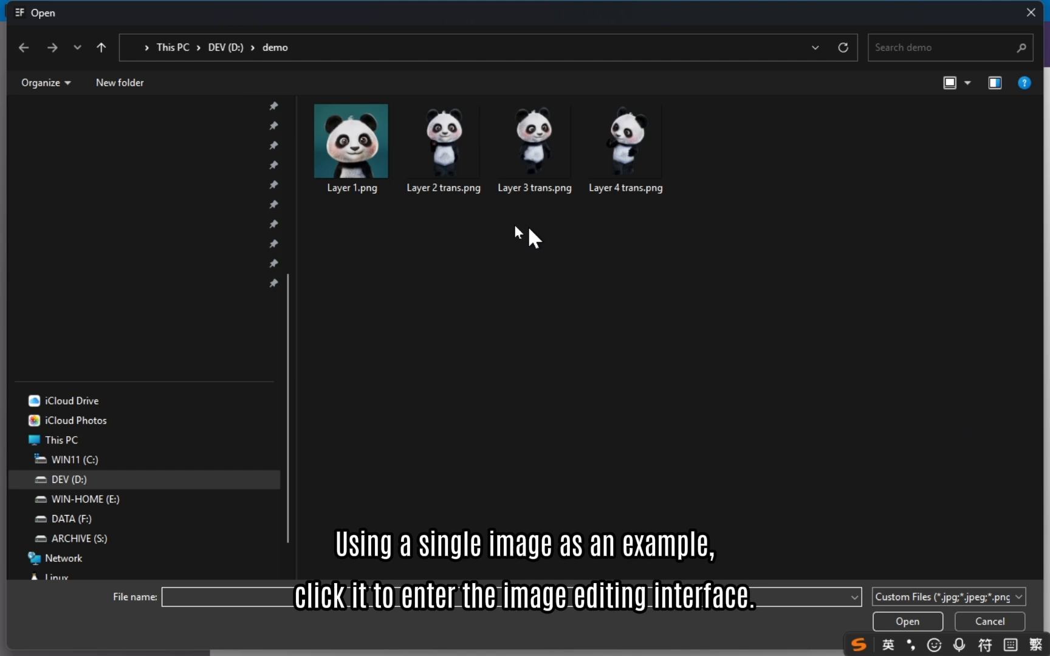
pyautogui.doubleClick(365, 162)
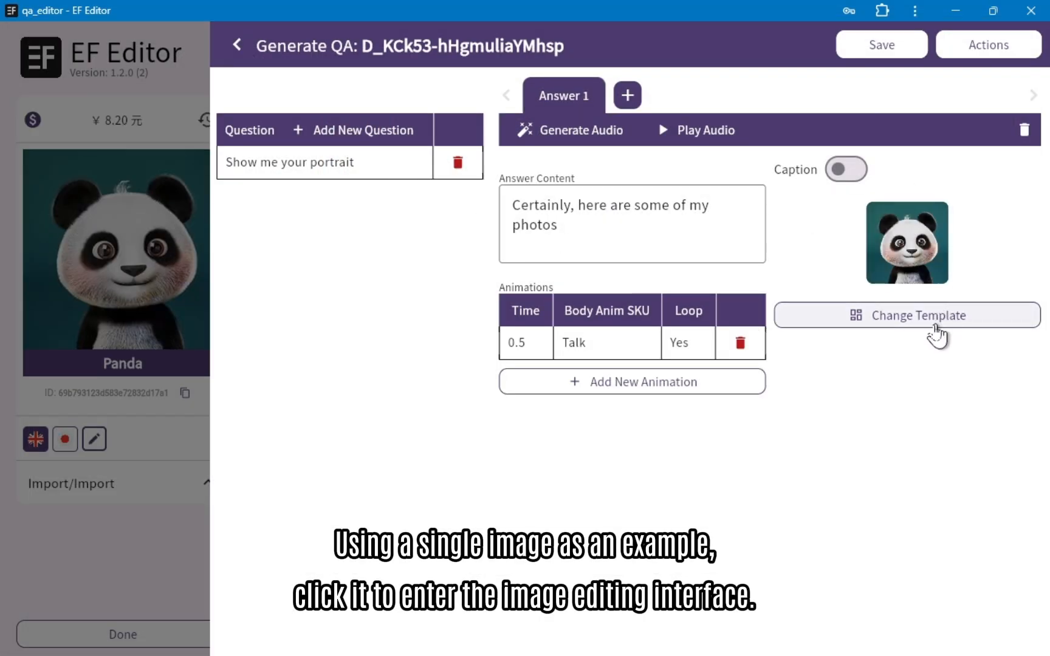
# Step: Change the answer's media template to Image Gallery and upload three full-body panda images
pyautogui.click(930, 324)
pyautogui.click(988, 288)
pyautogui.click(912, 248)
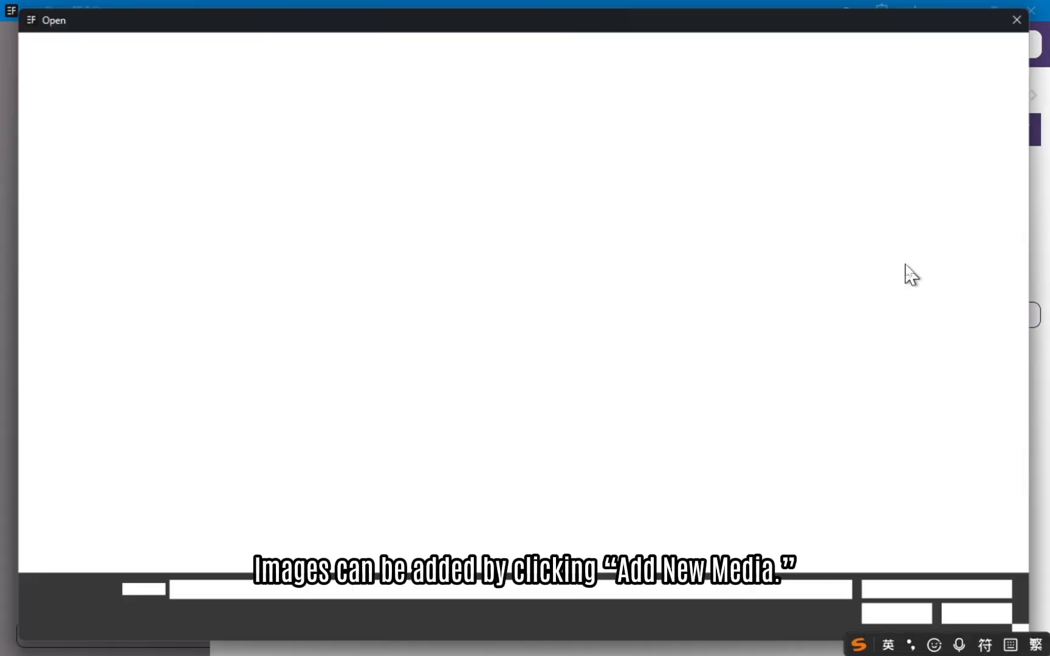
pyautogui.moveTo(803, 217); pyautogui.dragTo(466, 159)
pyautogui.click(907, 621)
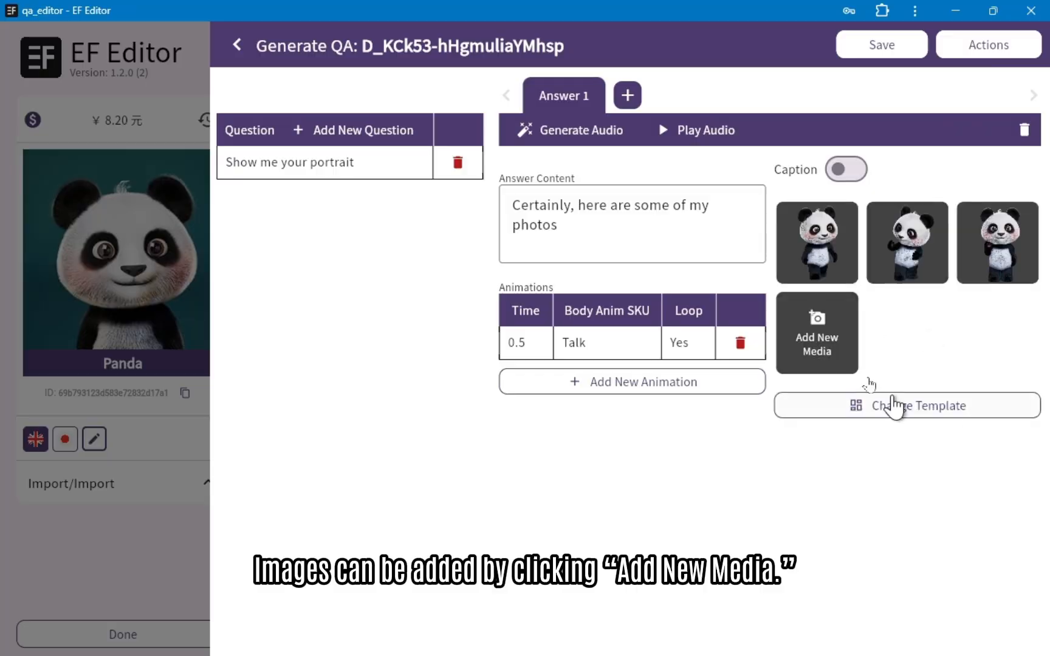
# Step: Change the portrait answer's media template to a video one, upload a video file and save the entry
pyautogui.click(887, 406)
pyautogui.click(864, 431)
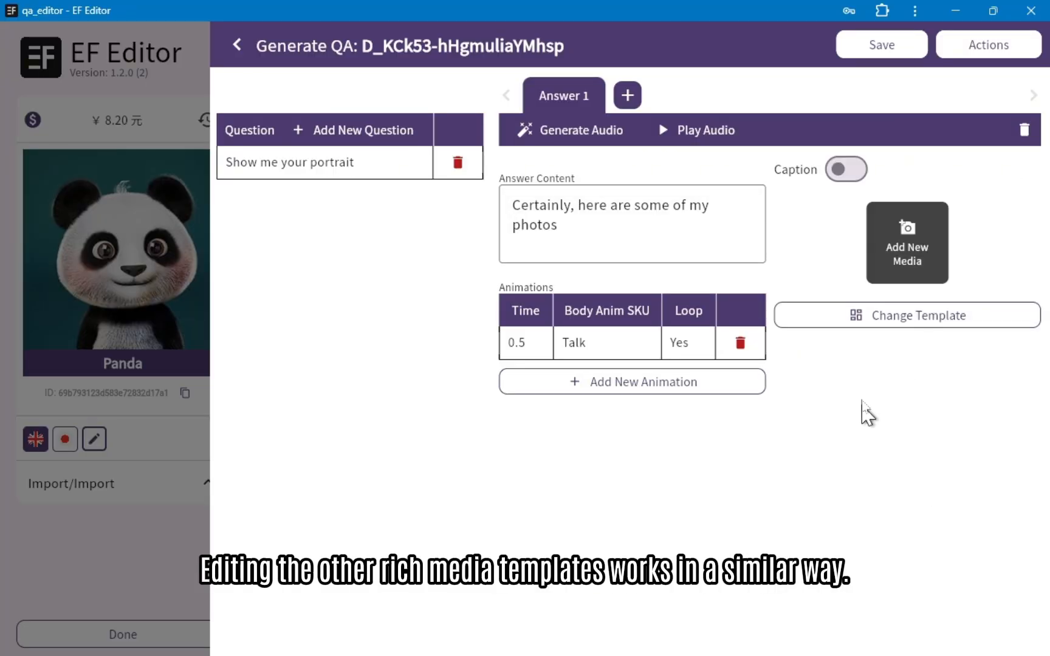
pyautogui.click(903, 281)
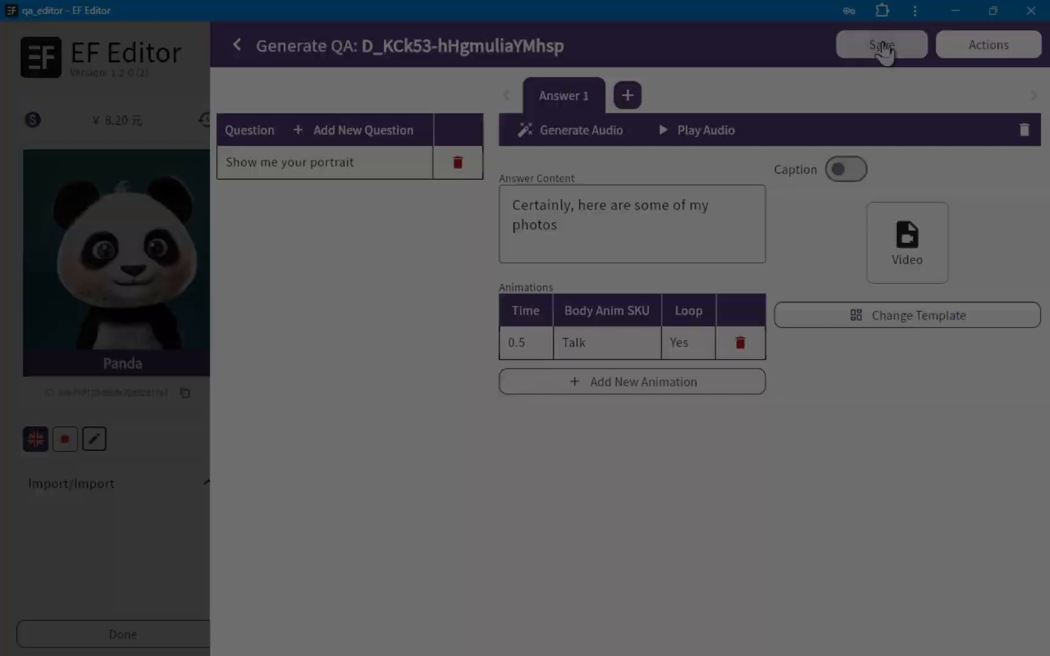
pyautogui.click(881, 45)
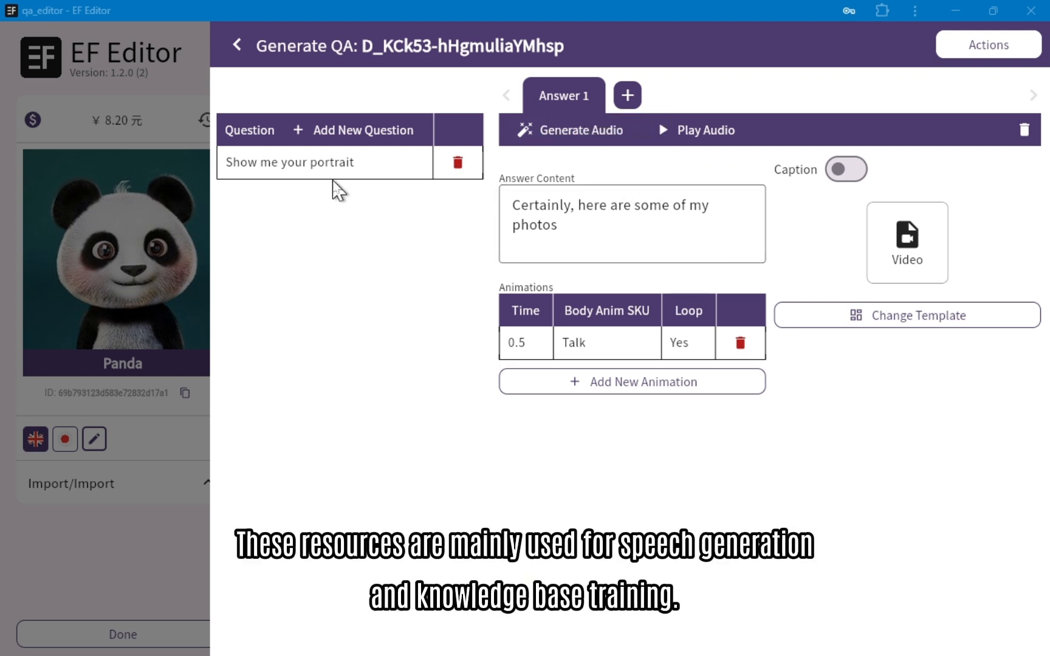
# Step: Generate the audio for the portrait answer, accept the cost, and return to the question list
pyautogui.click(592, 130)
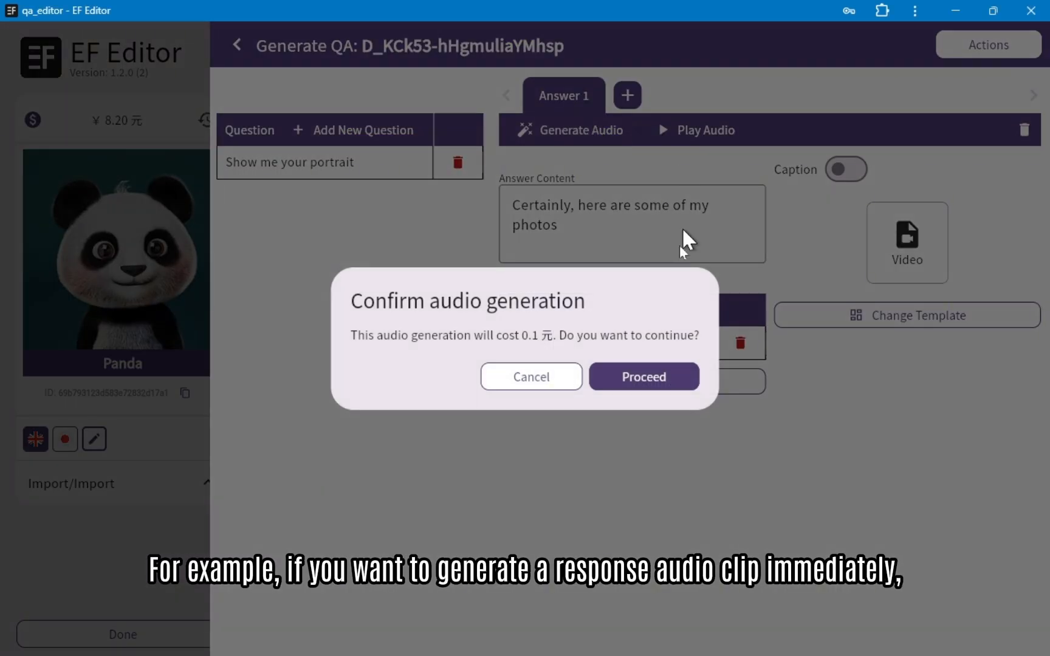
pyautogui.click(644, 377)
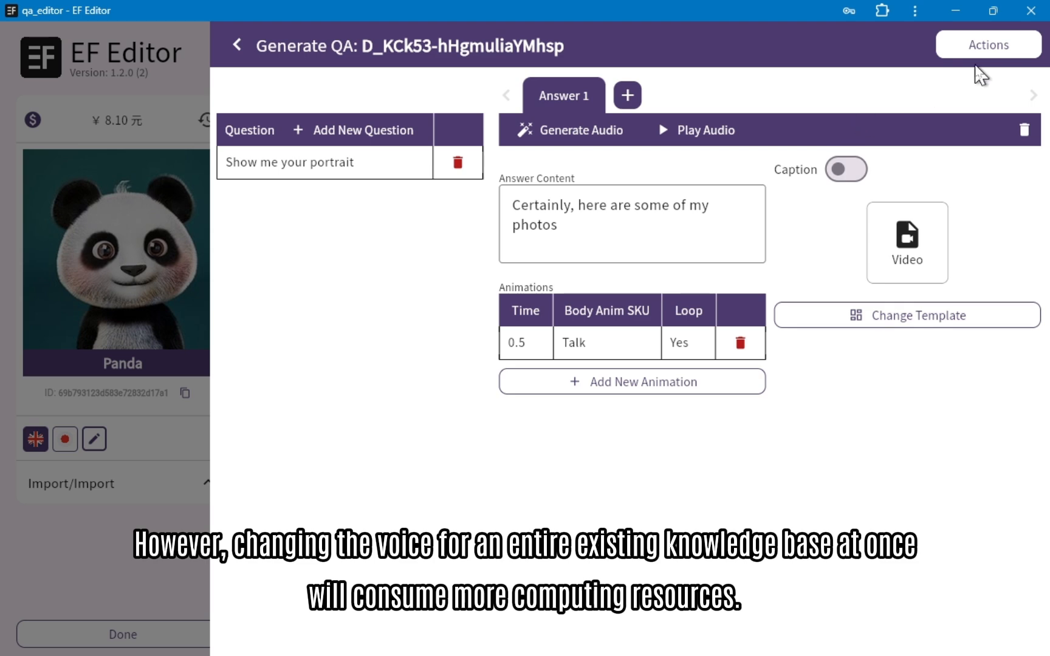
pyautogui.click(164, 505)
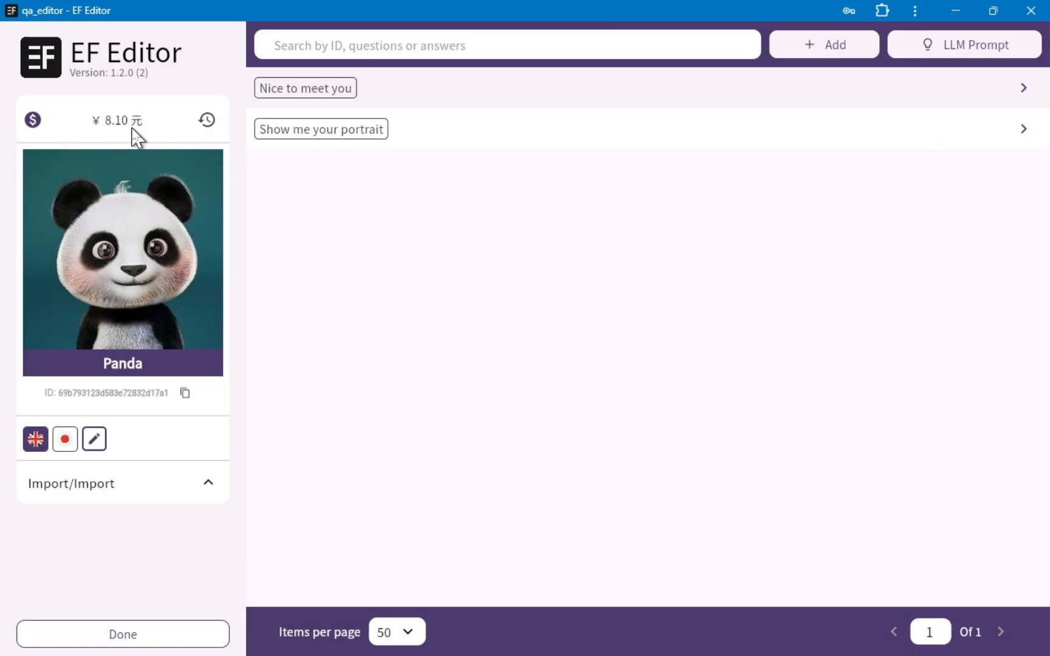
# Step: View the account's transaction history, go to its top-up website, and switch to the browser window with the signed-in EvoFashion marketplace
pyautogui.click(204, 121)
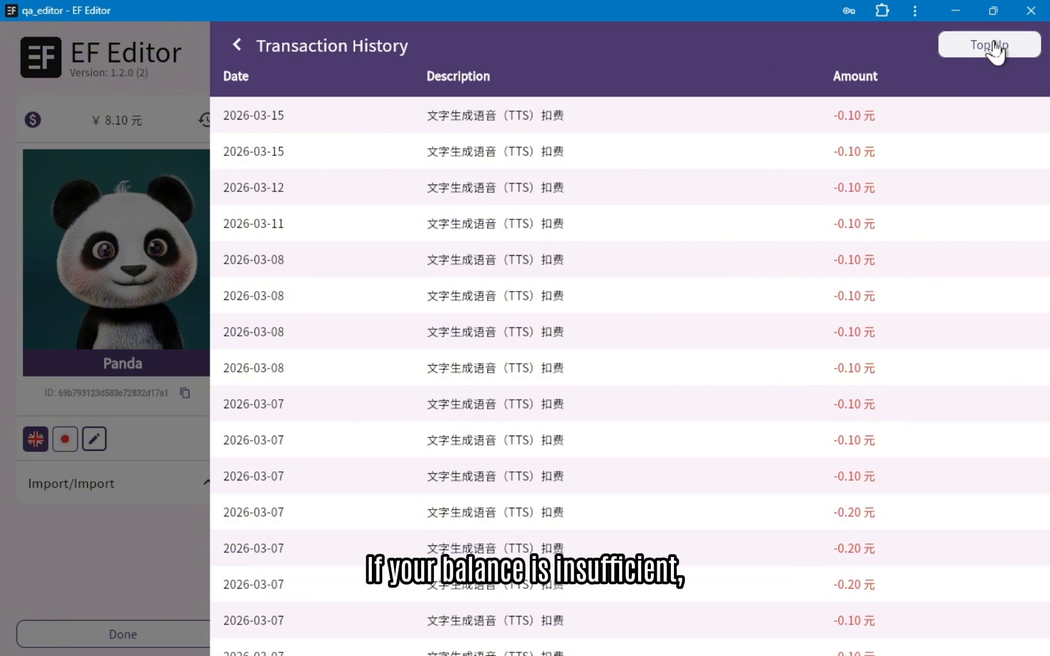
pyautogui.click(993, 44)
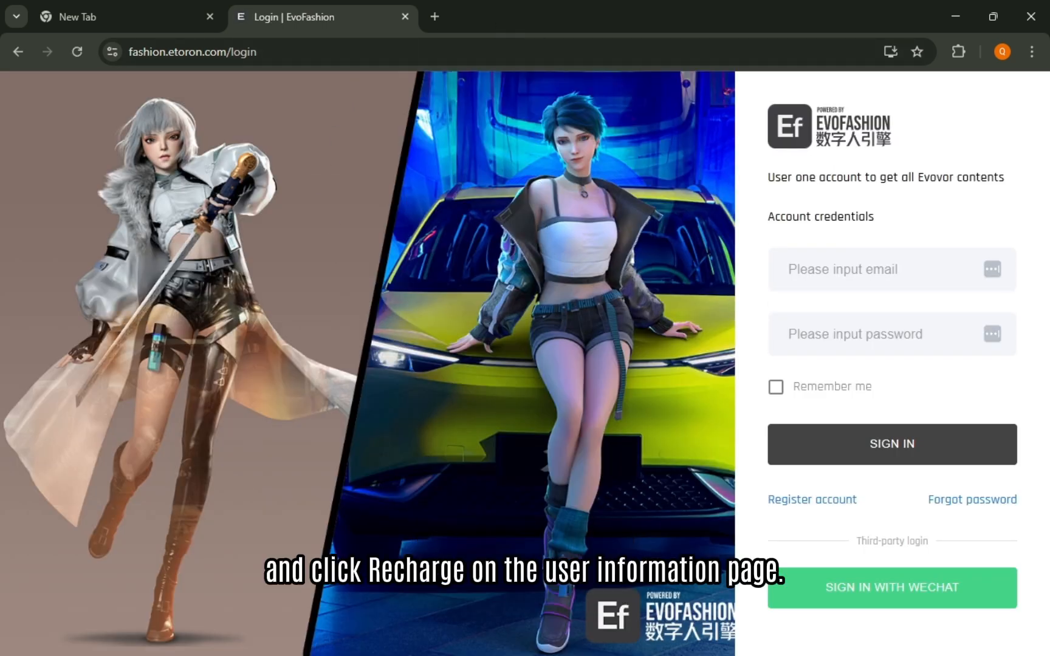
pyautogui.click(956, 17)
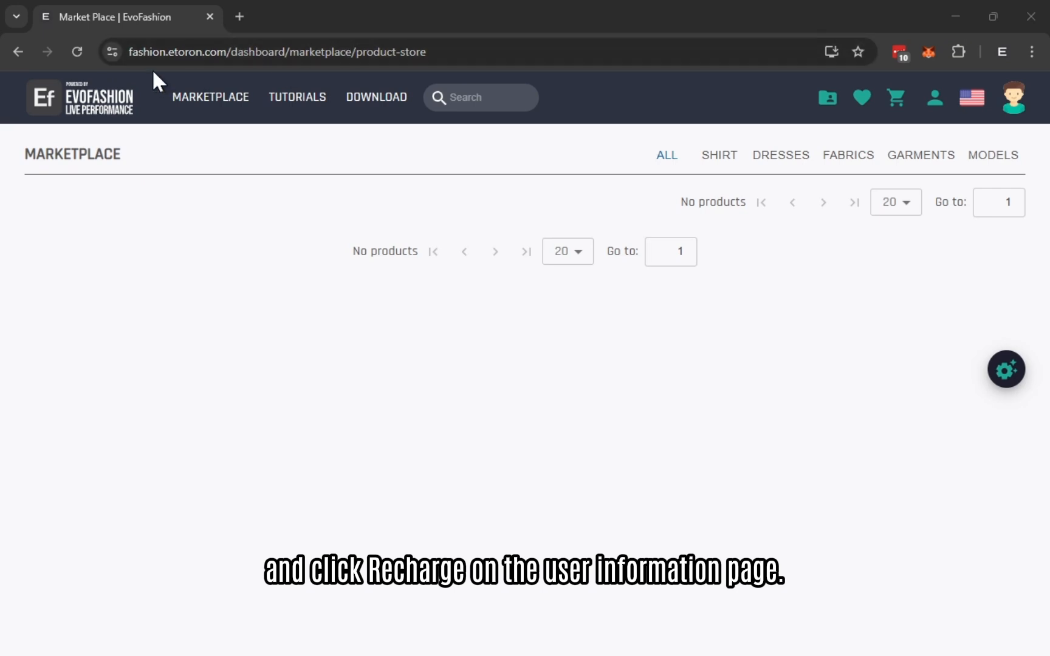
# Step: Set the EvoFashion marketplace language to Chinese and open the credit top-up page from the account profile
pyautogui.moveTo(229, 51); pyautogui.dragTo(84, 49)
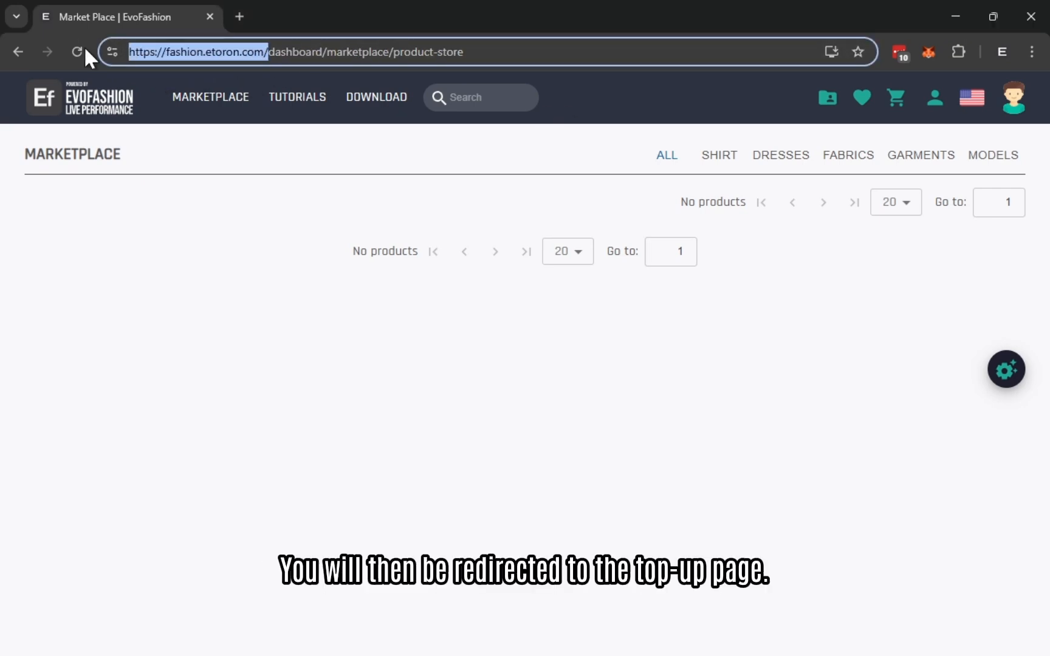
pyautogui.click(1018, 106)
pyautogui.moveTo(974, 101)
pyautogui.click(939, 180)
pyautogui.click(1016, 109)
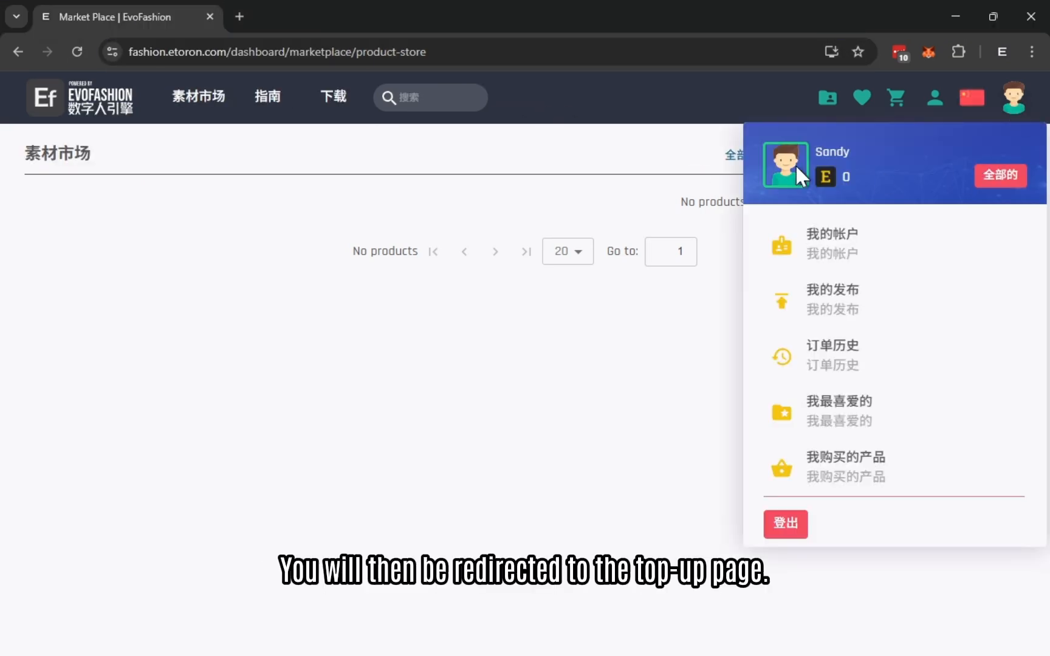
pyautogui.click(1012, 180)
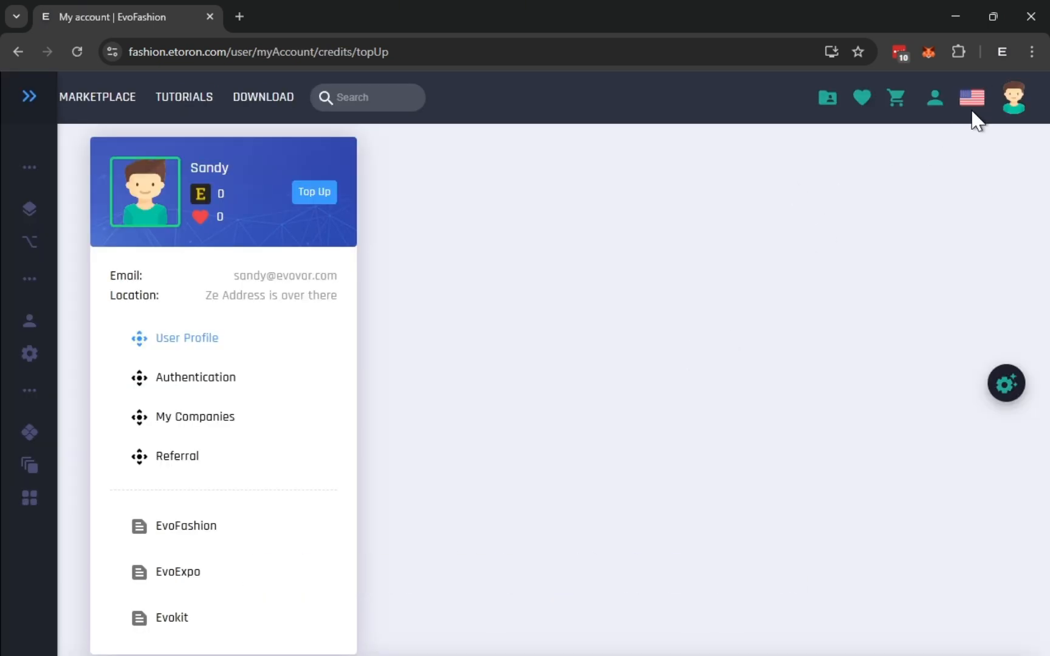
# Step: Display the top-up page in Chinese and choose ¥50 as the recharge amount
pyautogui.moveTo(975, 115)
pyautogui.click(940, 182)
pyautogui.scroll(-3, 317, 364)
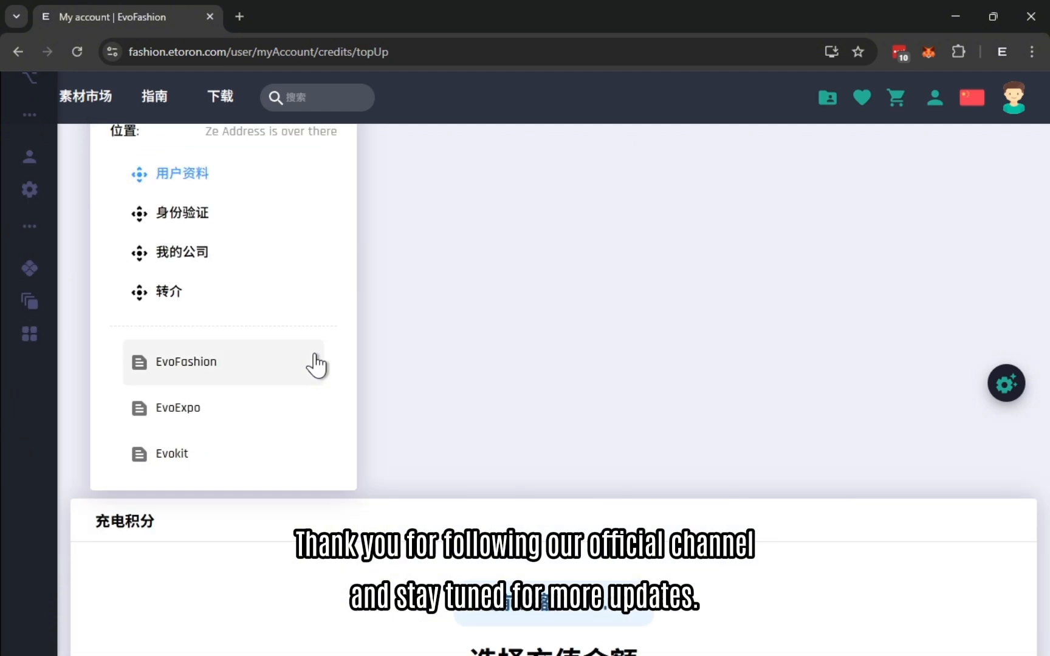
pyautogui.scroll(-6, 321, 364)
pyautogui.scroll(3, 460, 359)
pyautogui.click(549, 364)
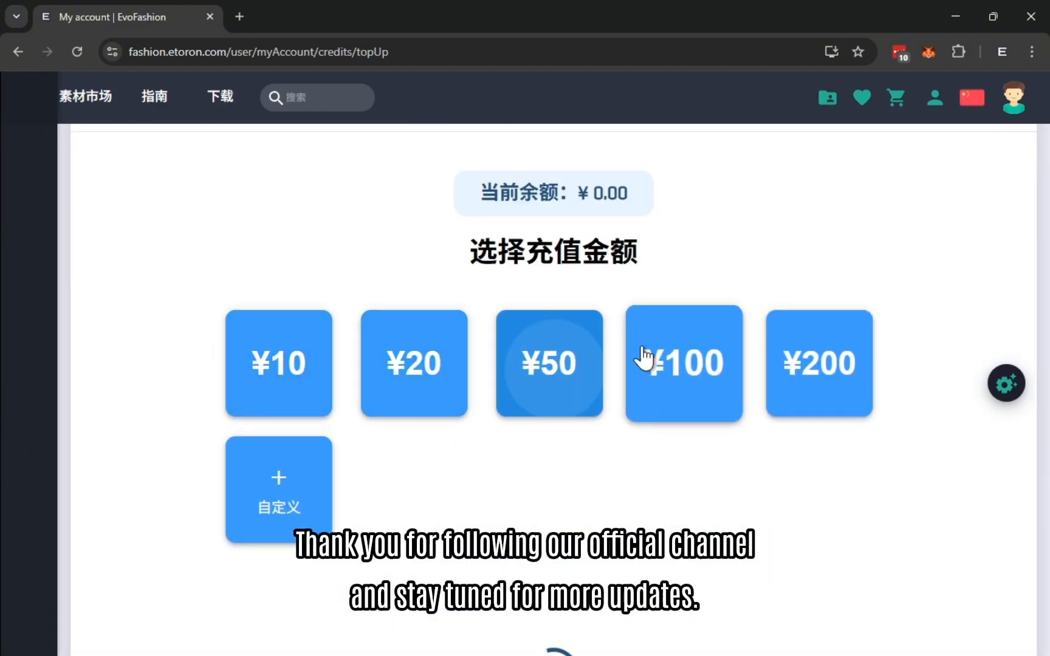